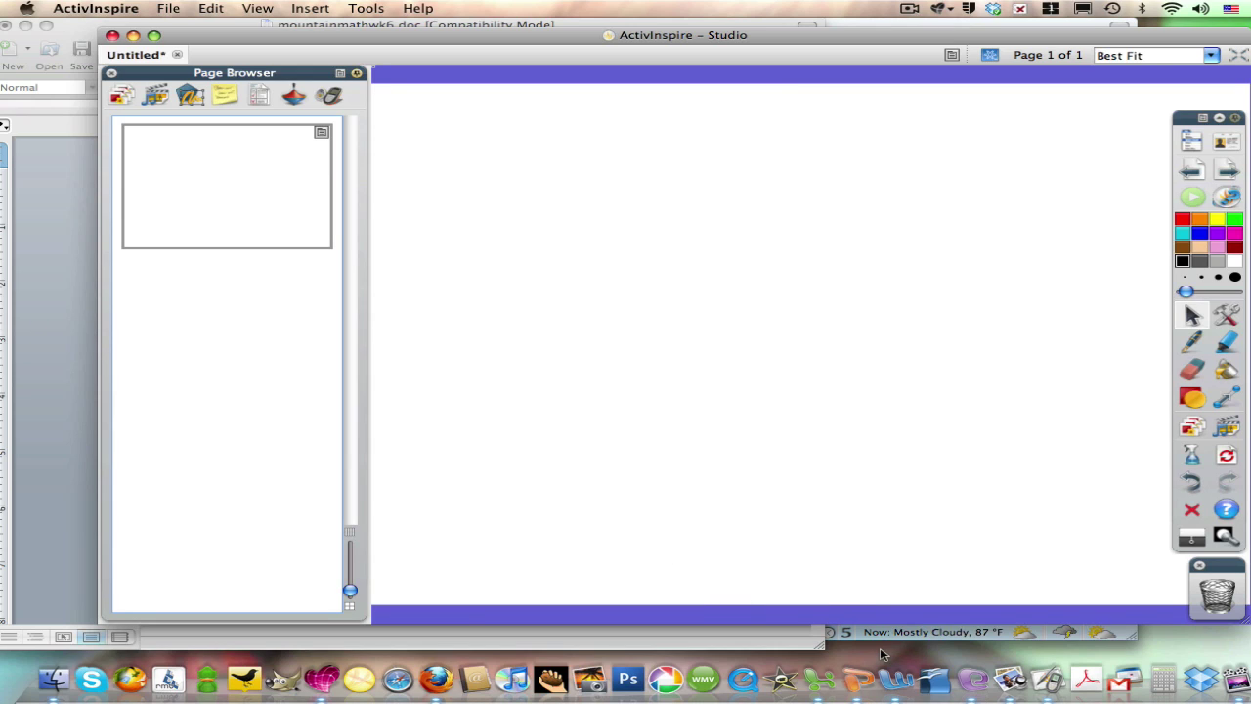
Switch to the Word worksheet and copy its first six question lines, through rounding to the nearest ten thousand, onto the ActivInspire flipchart page
{"action": "left_click", "coordinate": [892, 682]}
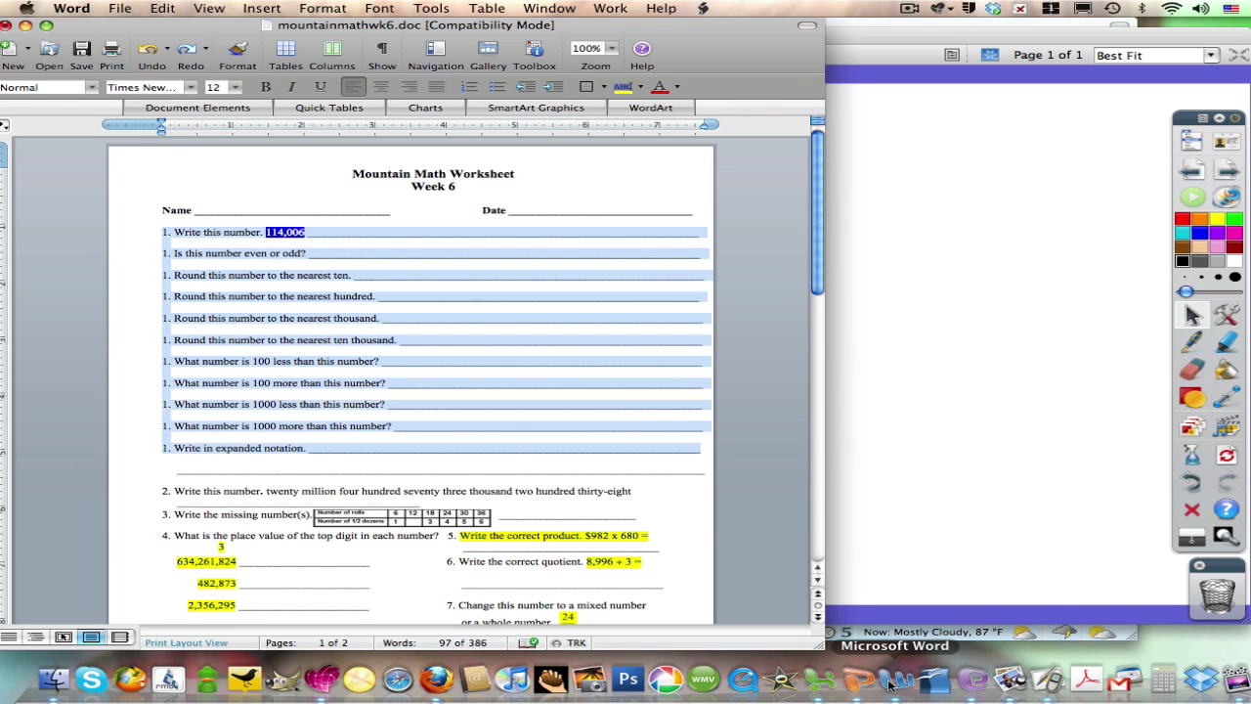
{"action": "left_click", "coordinate": [612, 451]}
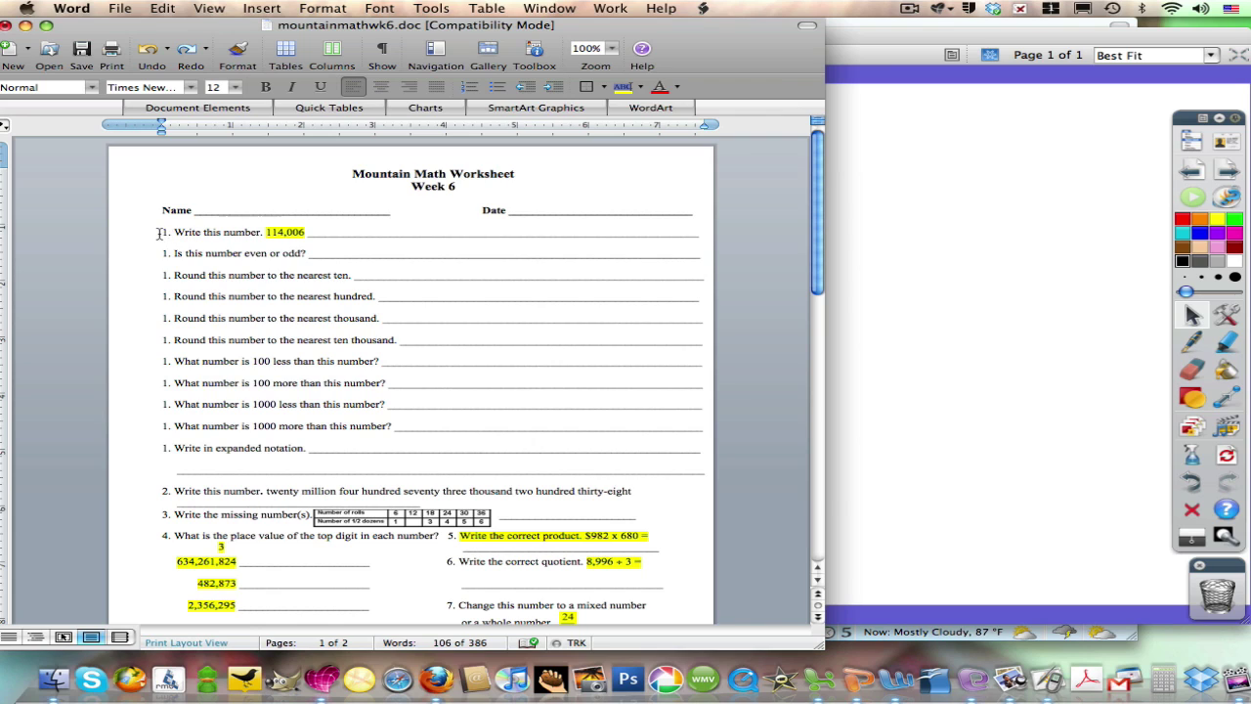
{"action": "left_click_drag", "start_coordinate": [158, 235], "coordinate": [418, 337]}
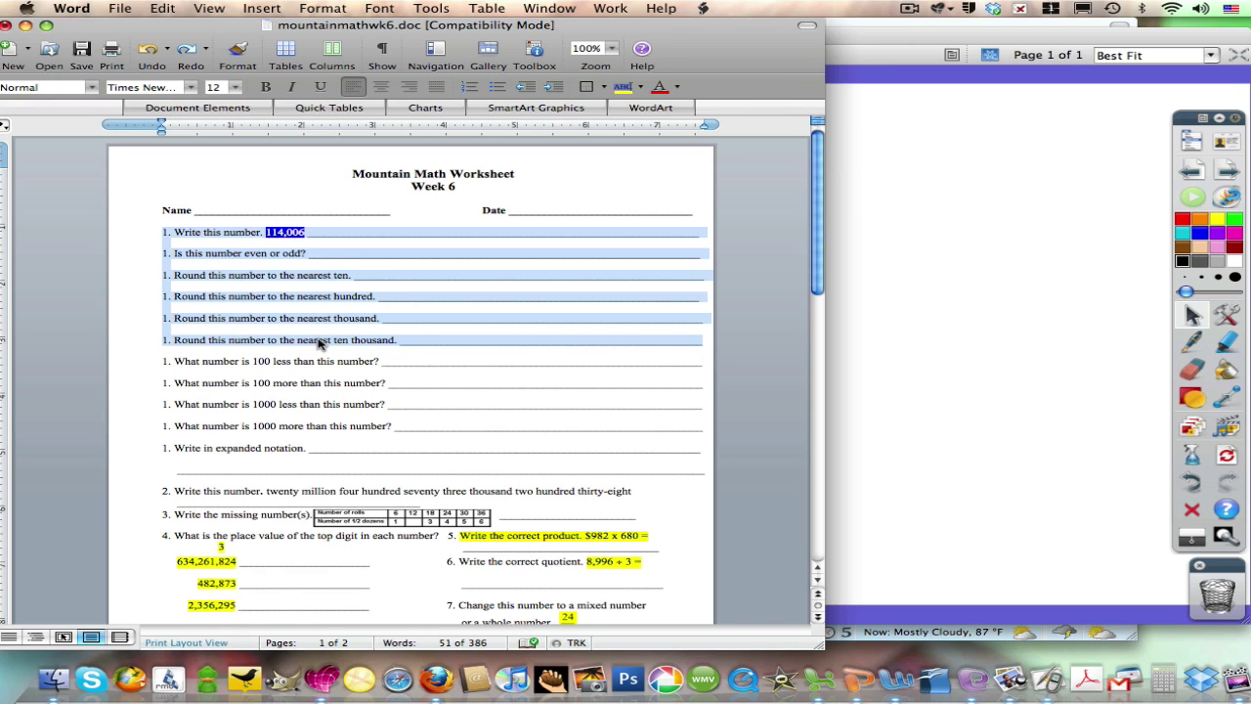
{"action": "left_click_drag", "start_coordinate": [318, 342], "coordinate": [886, 318]}
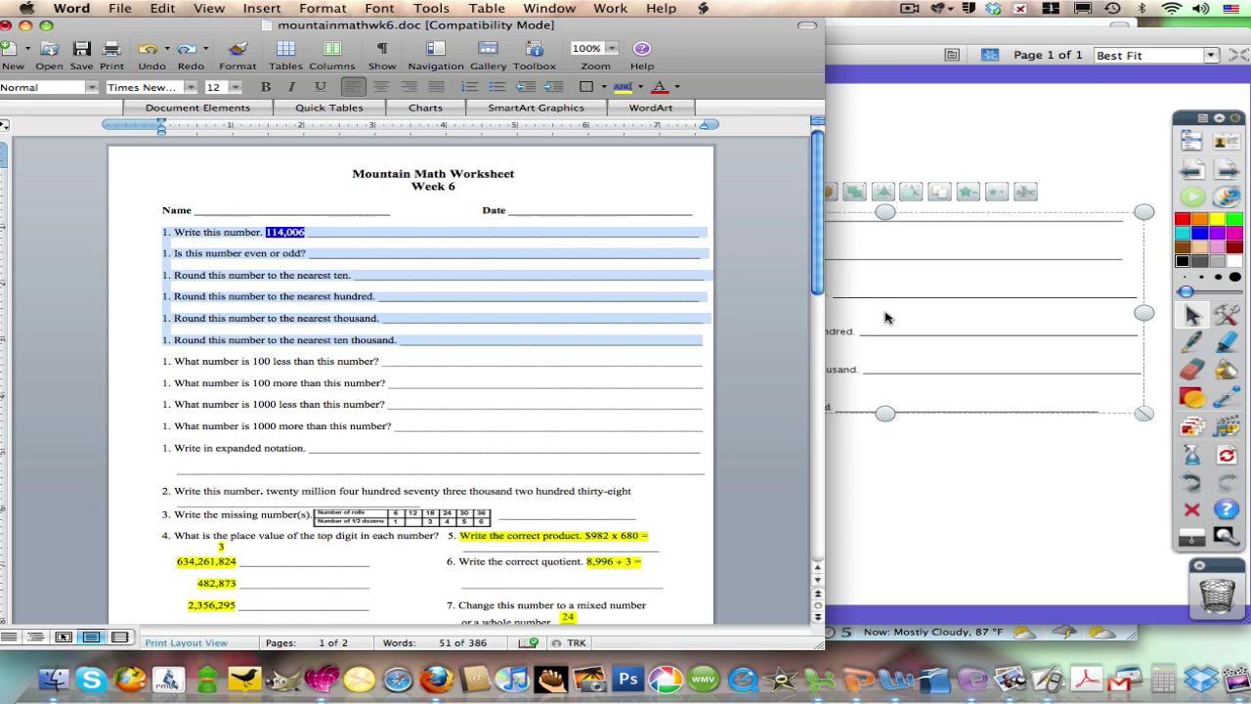
In ActivInspire, shift the copied question text nearer the page centre and increase its object size twice
{"action": "left_click", "coordinate": [896, 176]}
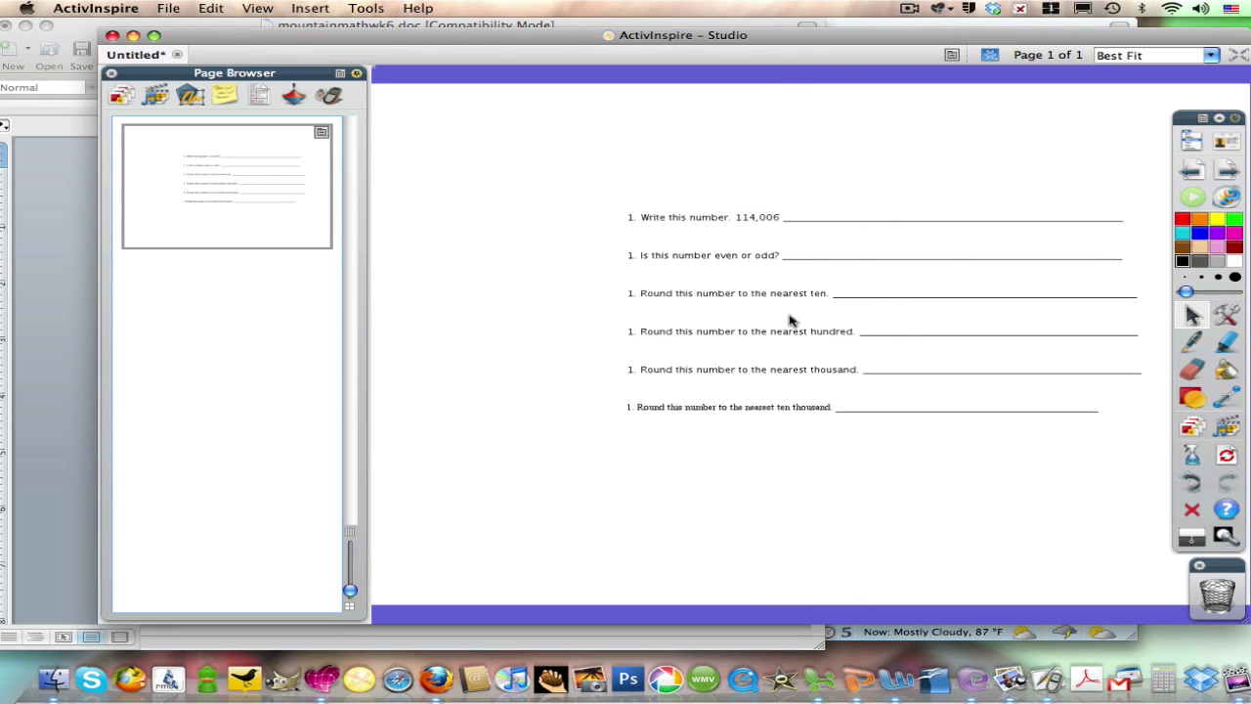
{"action": "left_click_drag", "start_coordinate": [773, 346], "coordinate": [677, 354]}
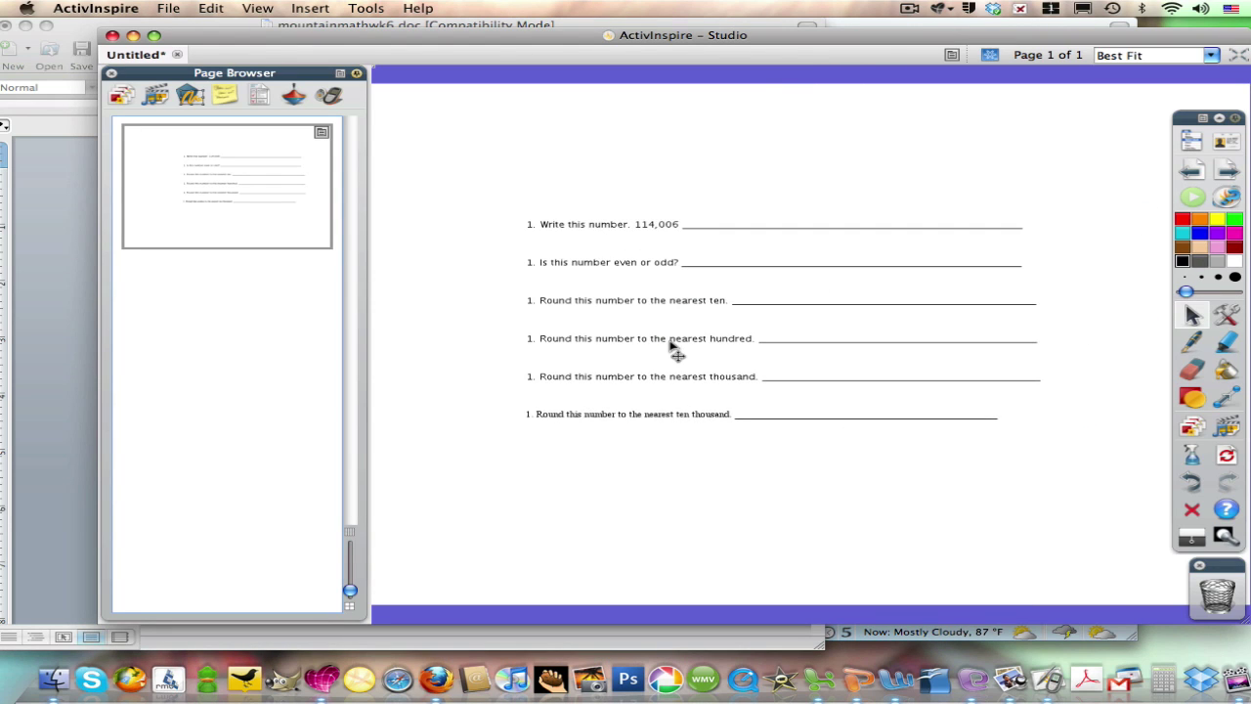
{"action": "left_click", "coordinate": [666, 340]}
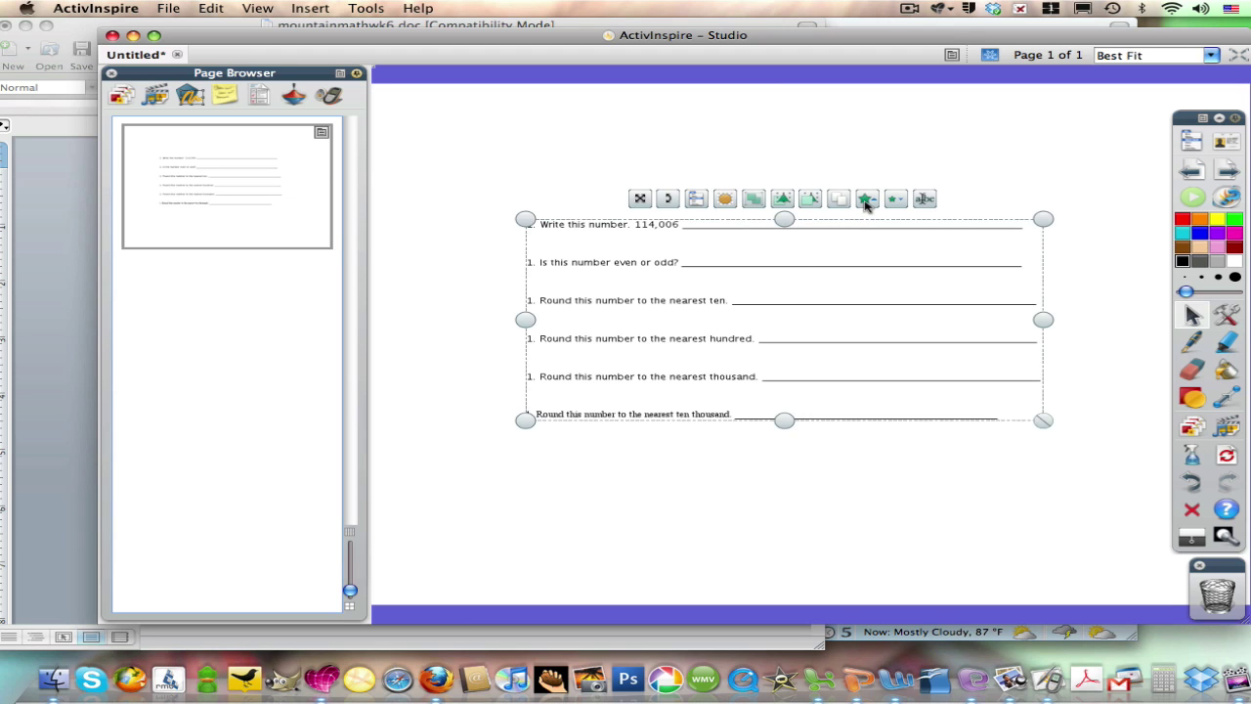
{"action": "key", "text": "F11"}
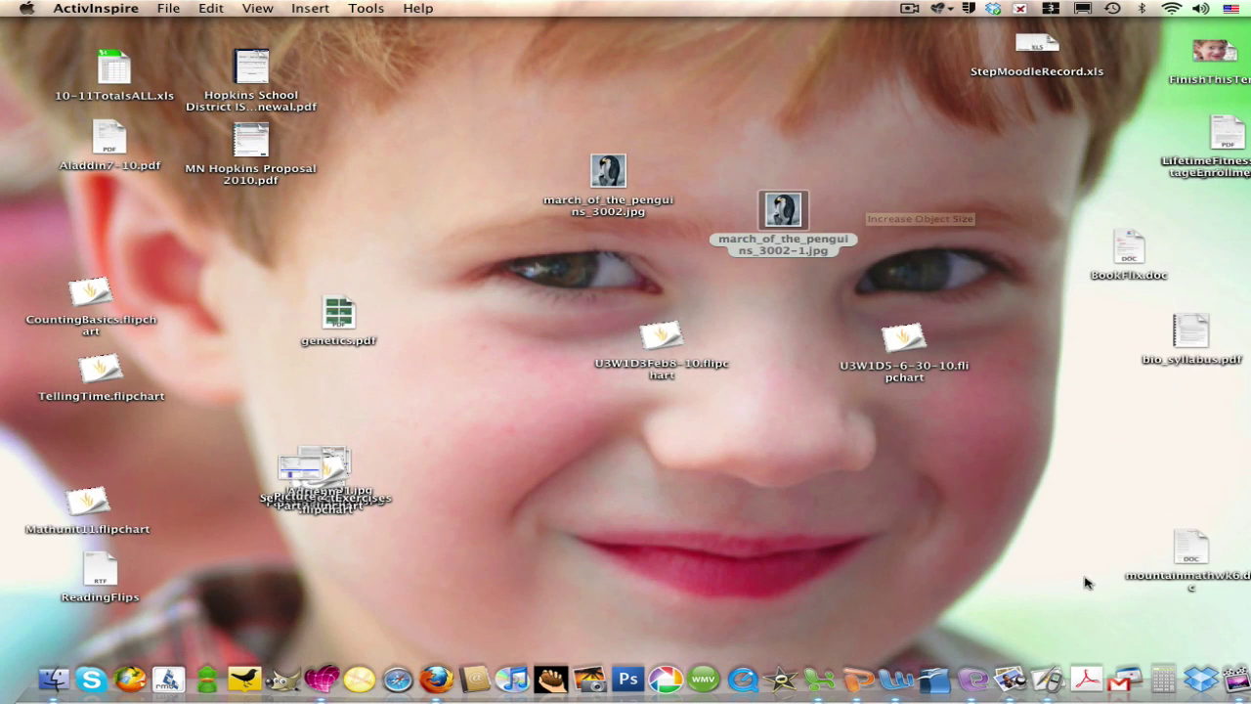
{"action": "left_click", "coordinate": [1049, 678]}
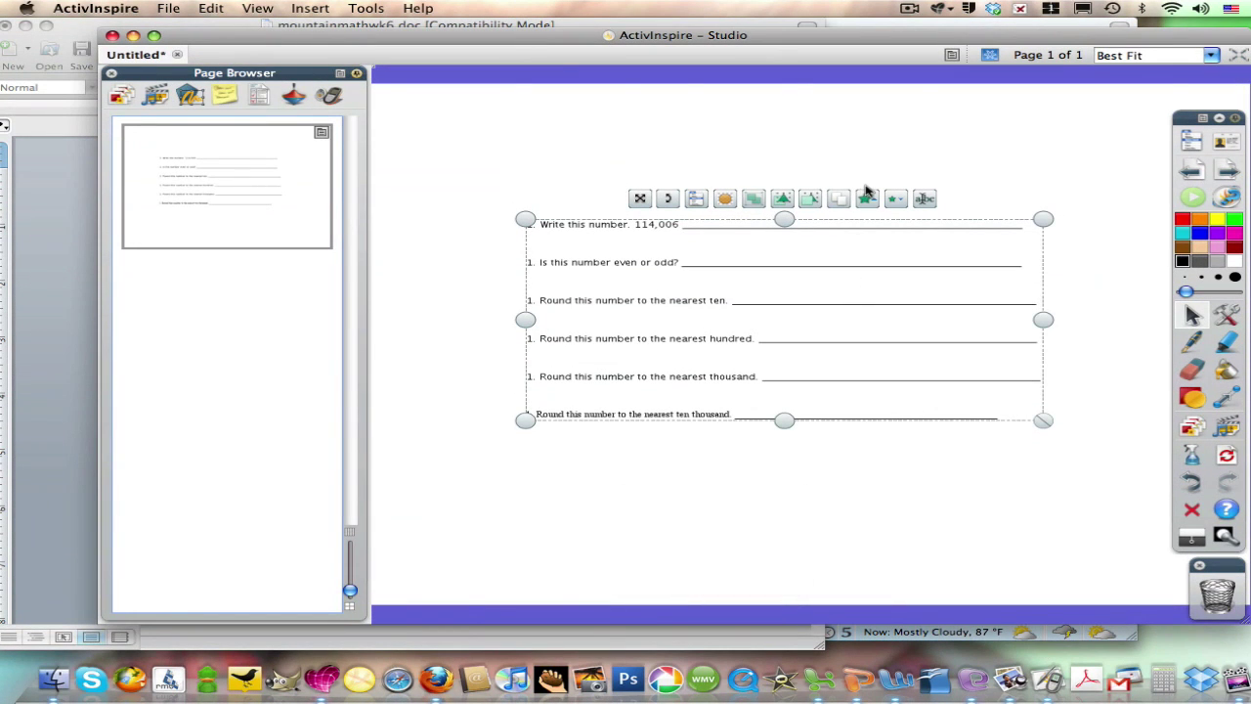
{"action": "left_click", "coordinate": [867, 198]}
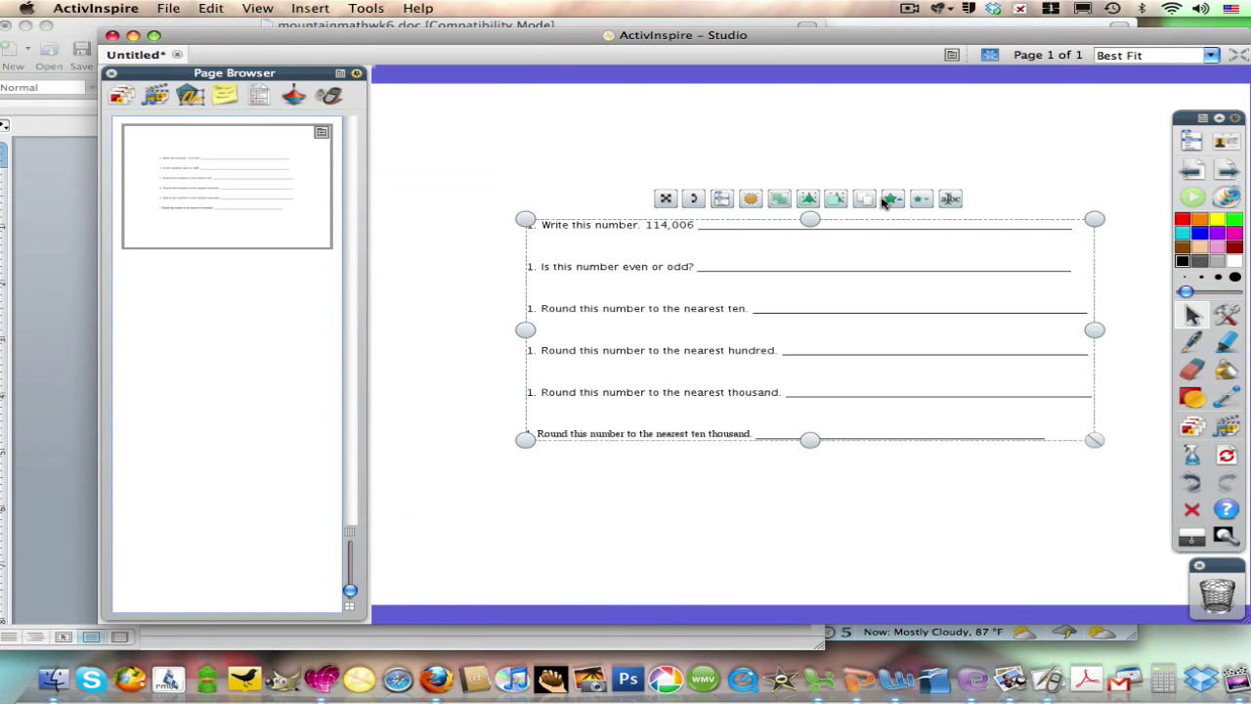
{"action": "left_click", "coordinate": [866, 200]}
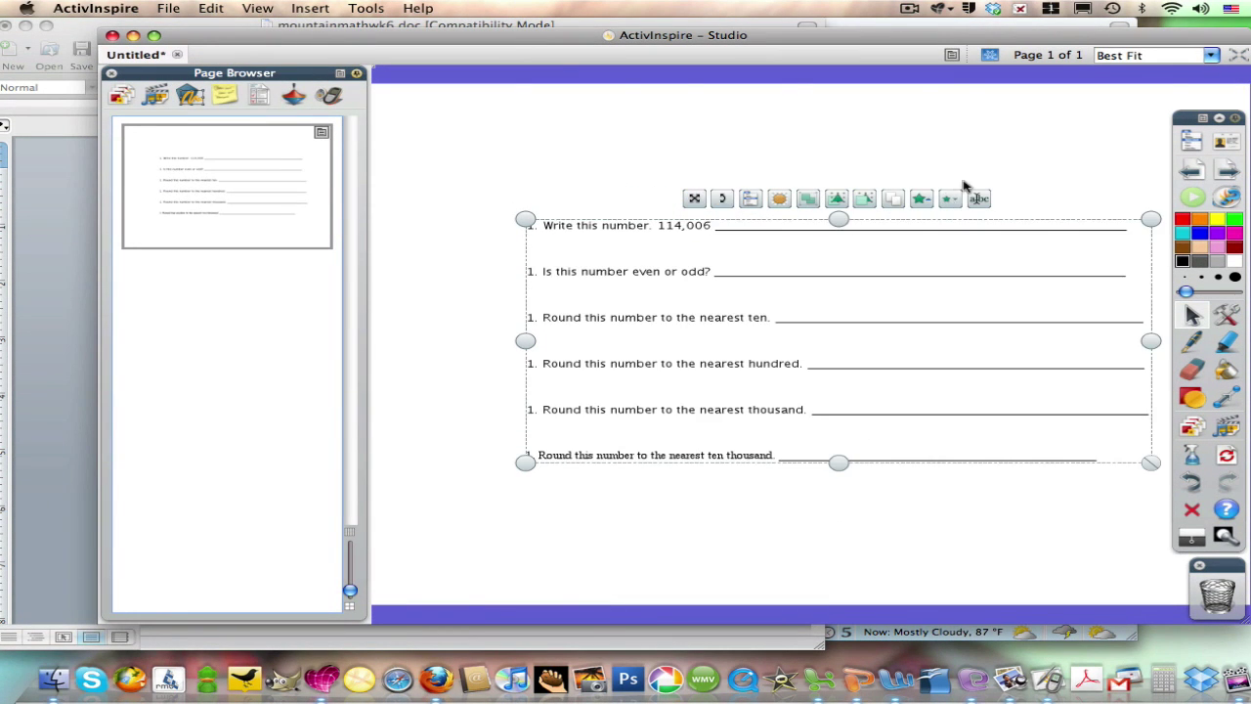
Add a second flipchart page and copy the question 13 spinner image from the Word worksheet onto it
{"action": "left_click", "coordinate": [1228, 170]}
{"action": "left_click", "coordinate": [70, 344]}
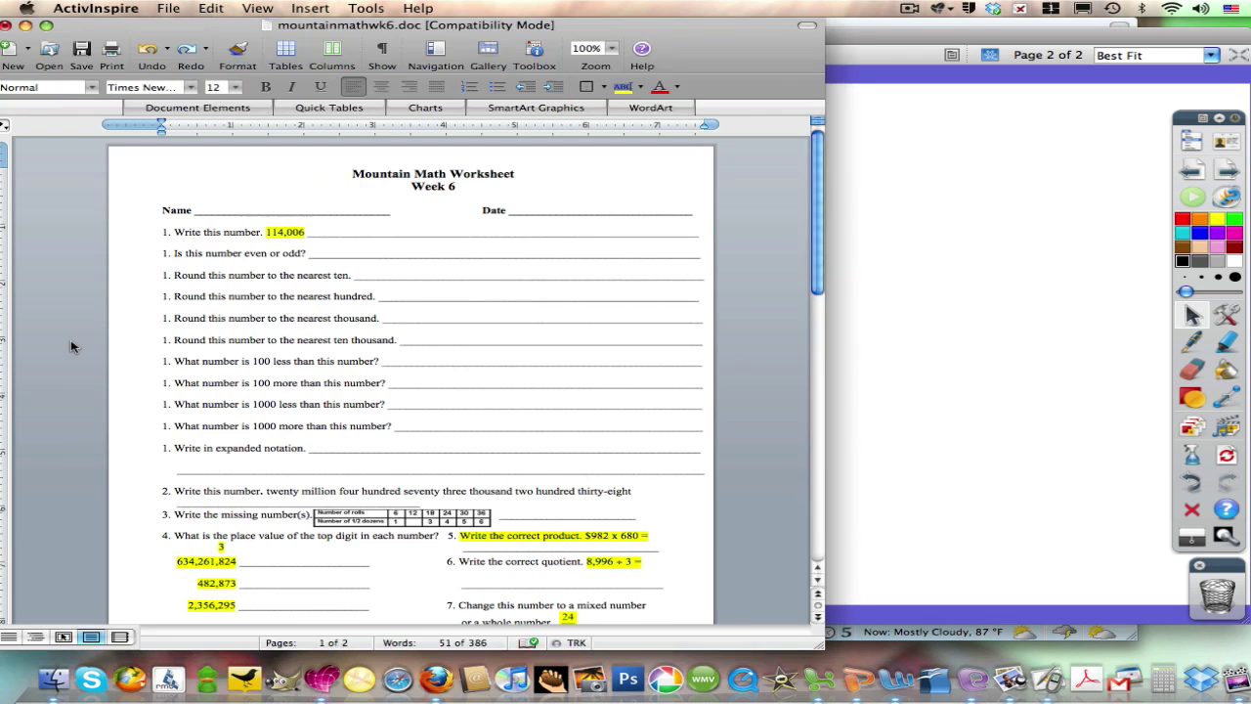
{"action": "left_click_drag", "start_coordinate": [438, 29], "coordinate": [547, 24]}
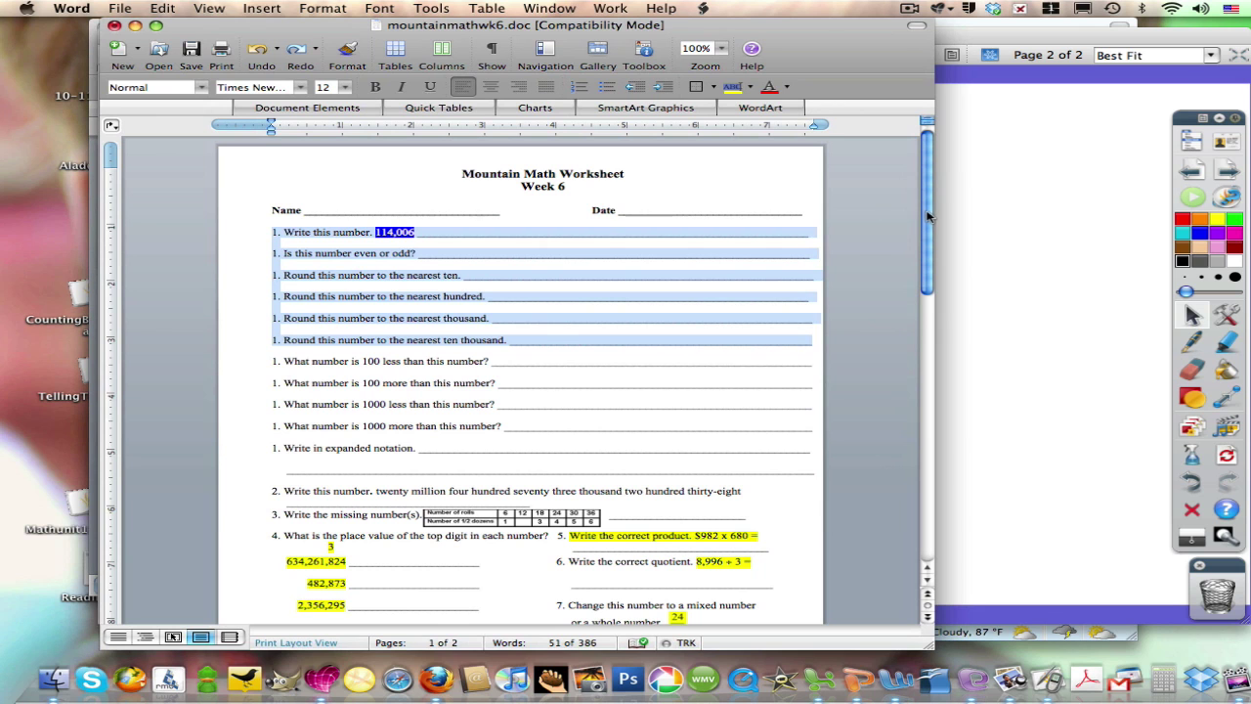
{"action": "left_click_drag", "start_coordinate": [928, 215], "coordinate": [898, 388]}
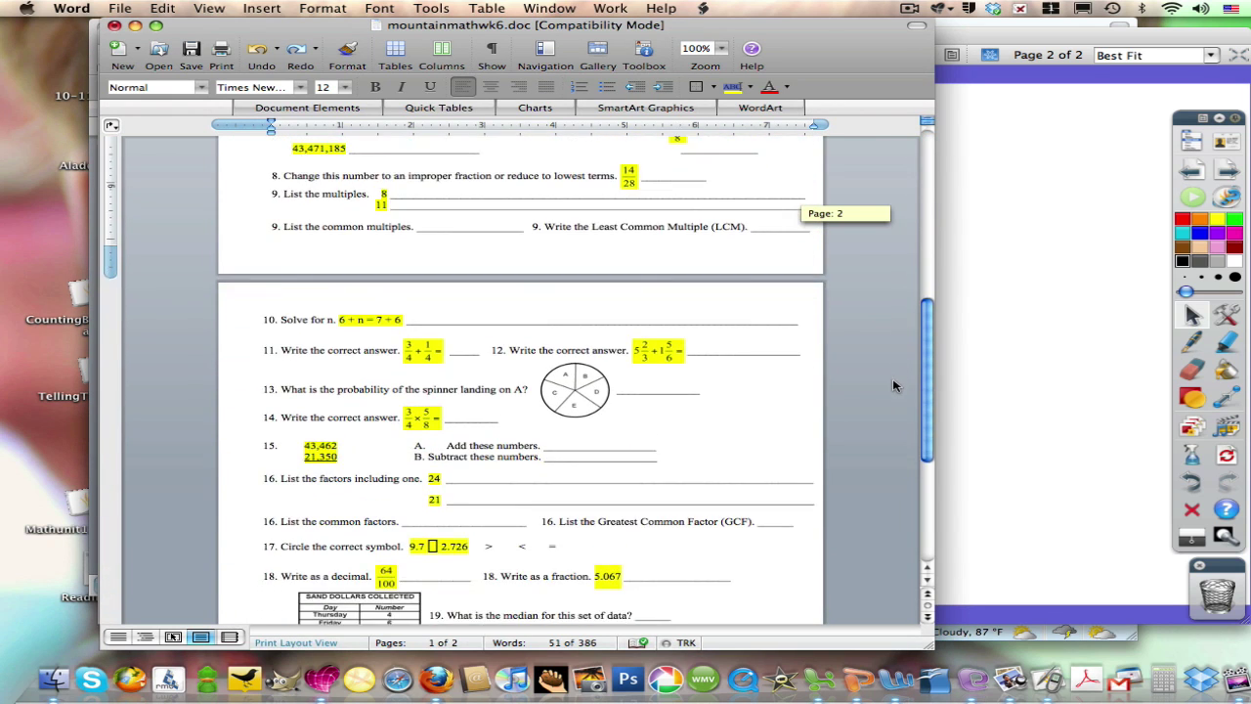
{"action": "left_click", "coordinate": [573, 386]}
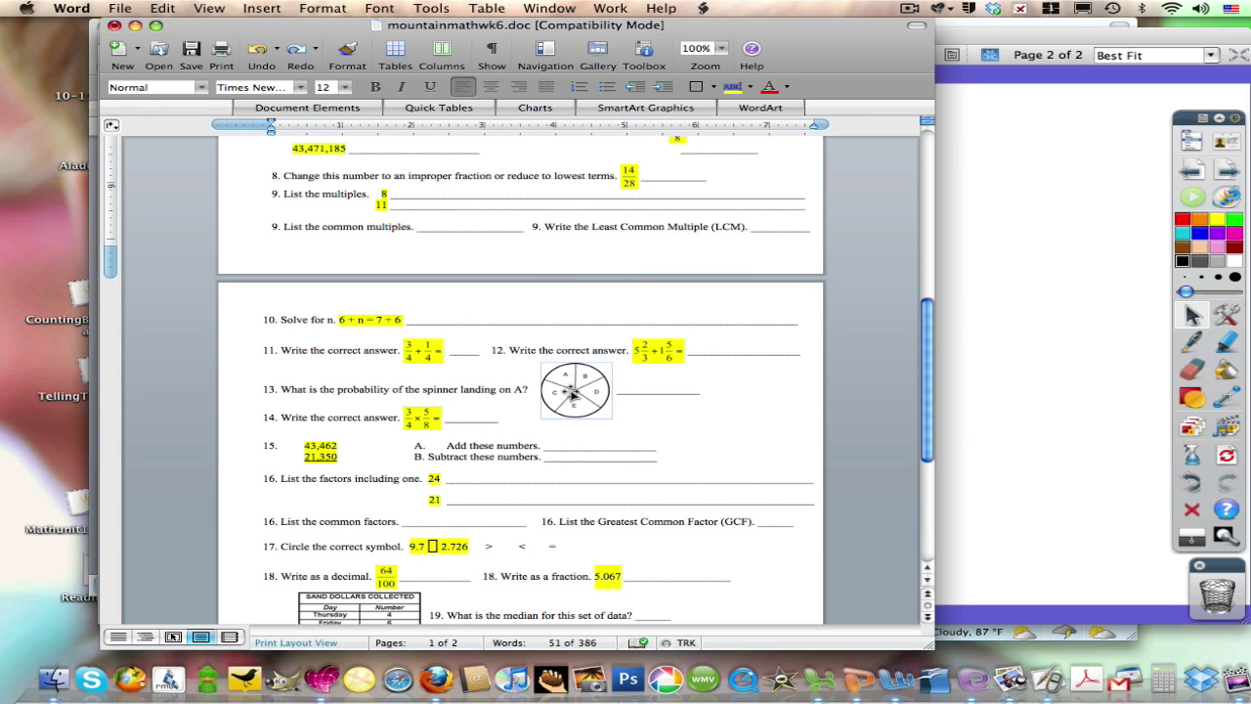
{"action": "left_click", "coordinate": [575, 392]}
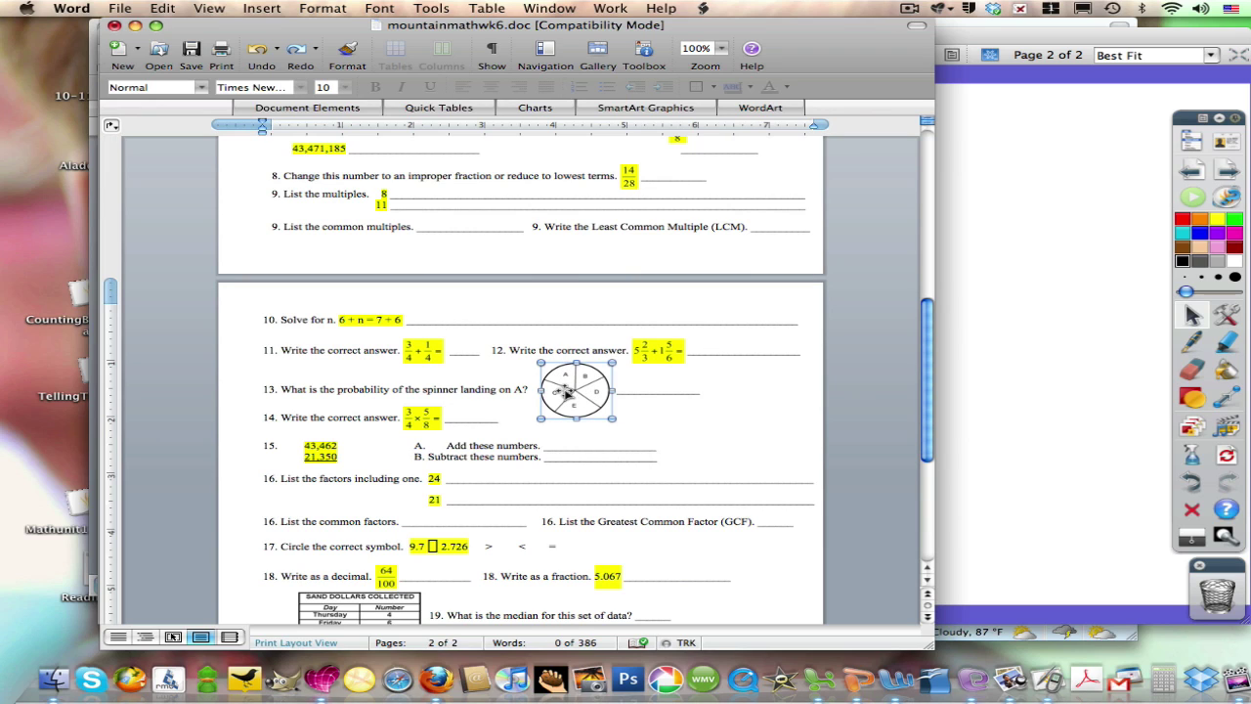
{"action": "left_click_drag", "start_coordinate": [565, 391], "coordinate": [1006, 249]}
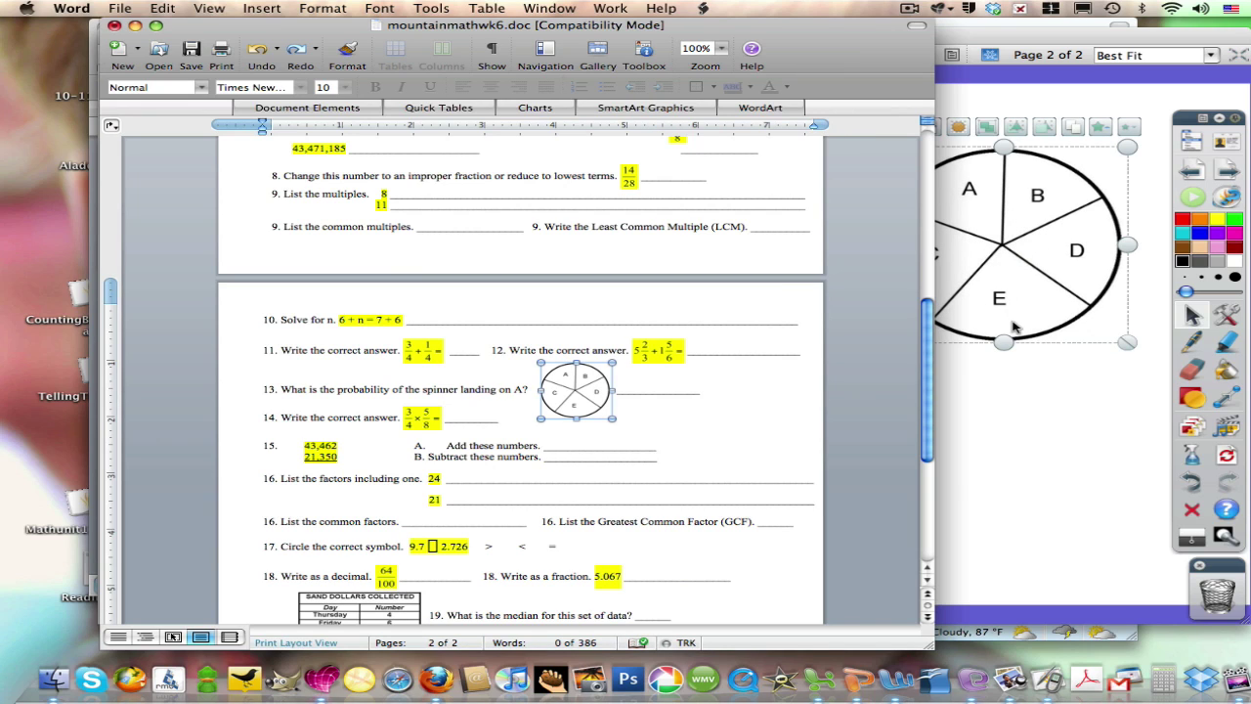
Copy the mixed-number addition equation from question 12 onto the second flipchart page, below the spinner
{"action": "left_click", "coordinate": [660, 354]}
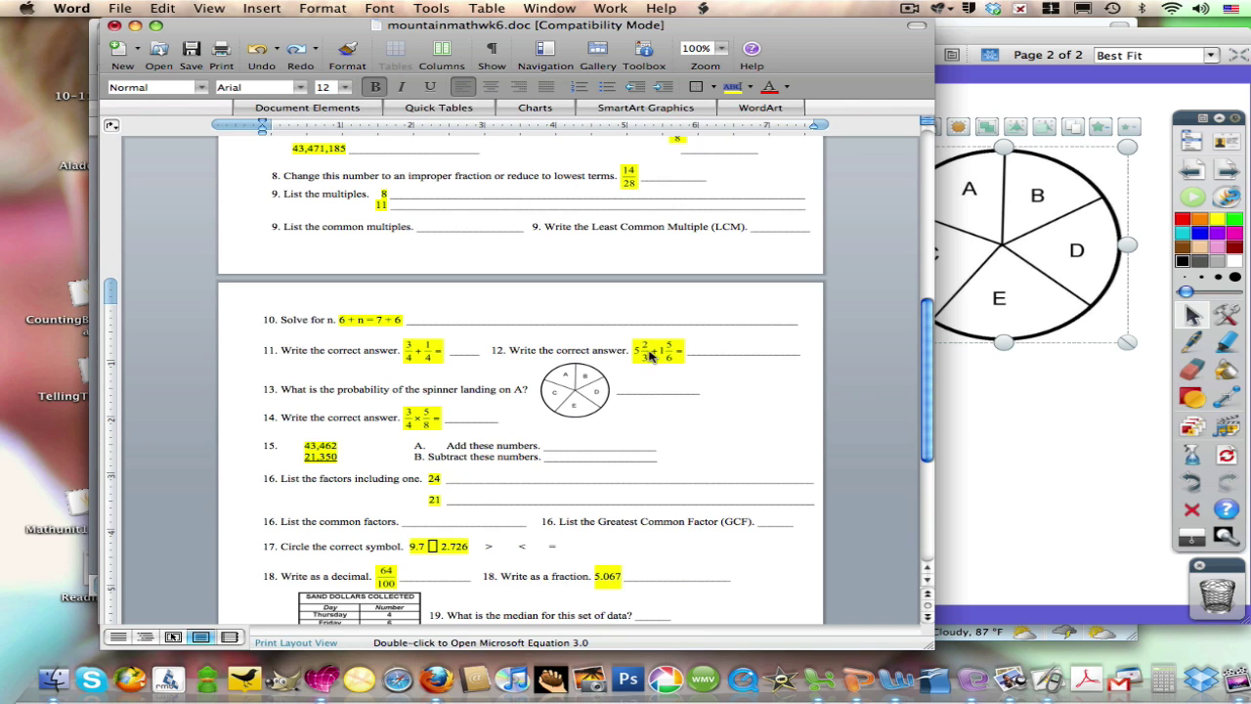
{"action": "left_click_drag", "start_coordinate": [647, 354], "coordinate": [1026, 467]}
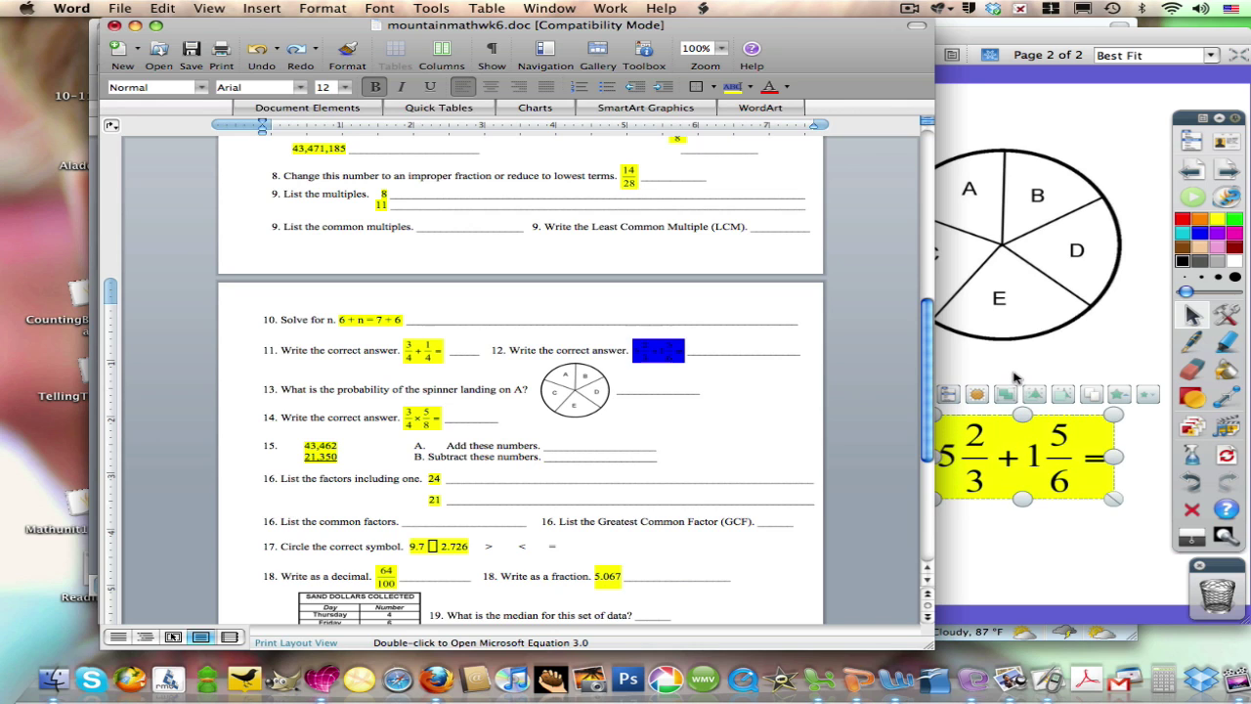
In ActivInspire, enlarge the spinner and the mixed-number equation and arrange them side by side on the second page
{"action": "left_click", "coordinate": [1013, 377]}
{"action": "left_click_drag", "start_coordinate": [991, 245], "coordinate": [628, 258]}
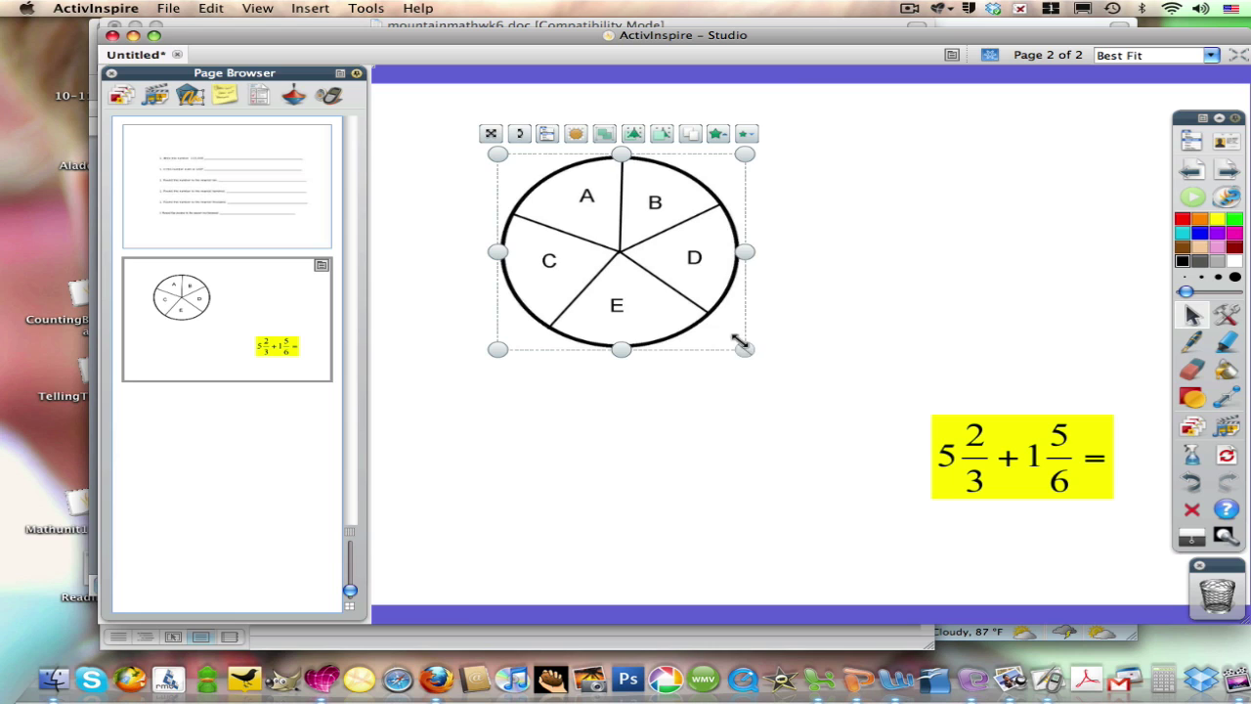
{"action": "left_click_drag", "start_coordinate": [740, 342], "coordinate": [837, 401]}
{"action": "left_click_drag", "start_coordinate": [782, 313], "coordinate": [757, 283]}
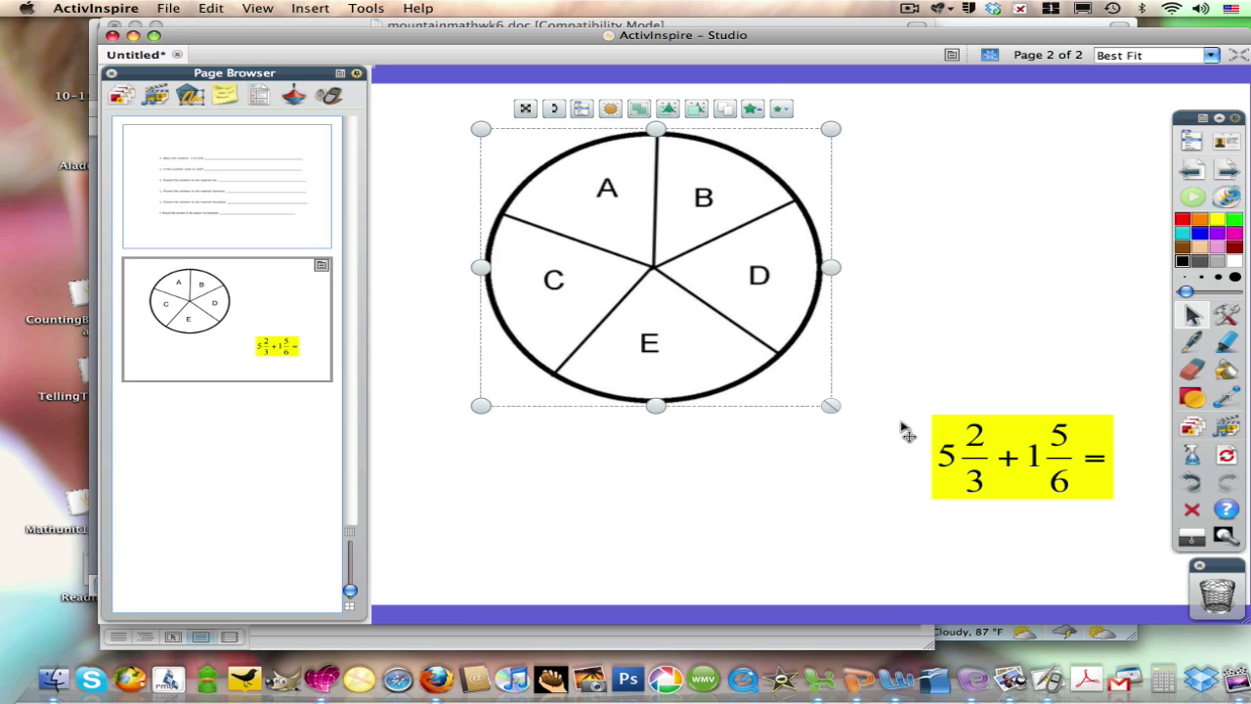
{"action": "left_click_drag", "start_coordinate": [1044, 476], "coordinate": [866, 500]}
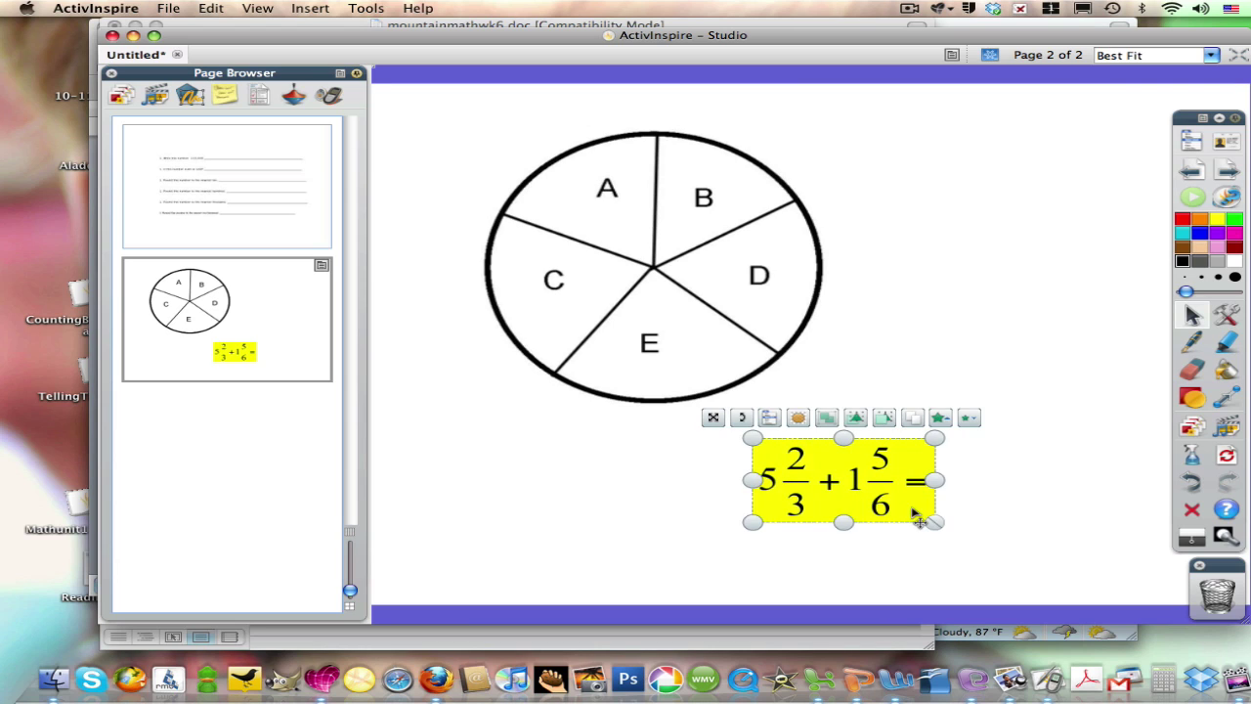
{"action": "left_click_drag", "start_coordinate": [935, 522], "coordinate": [1094, 357]}
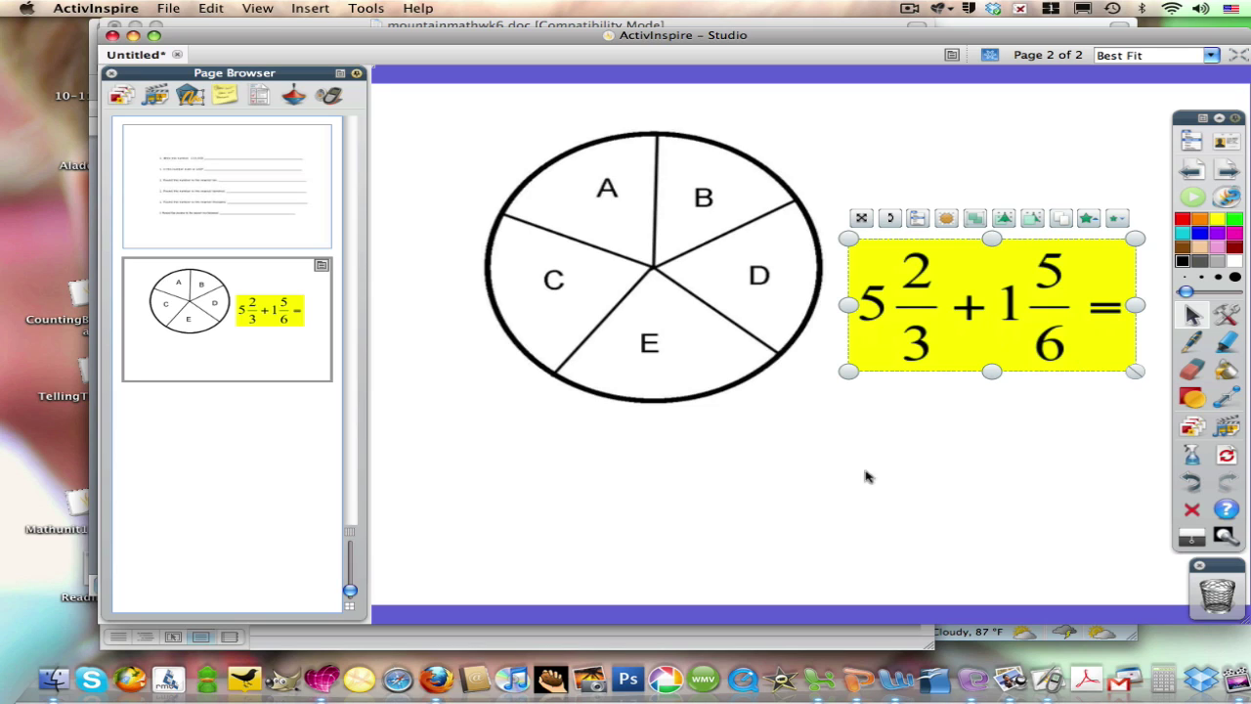
Switch to Firefox and search Google Images for "penguin"
{"action": "left_click", "coordinate": [436, 678]}
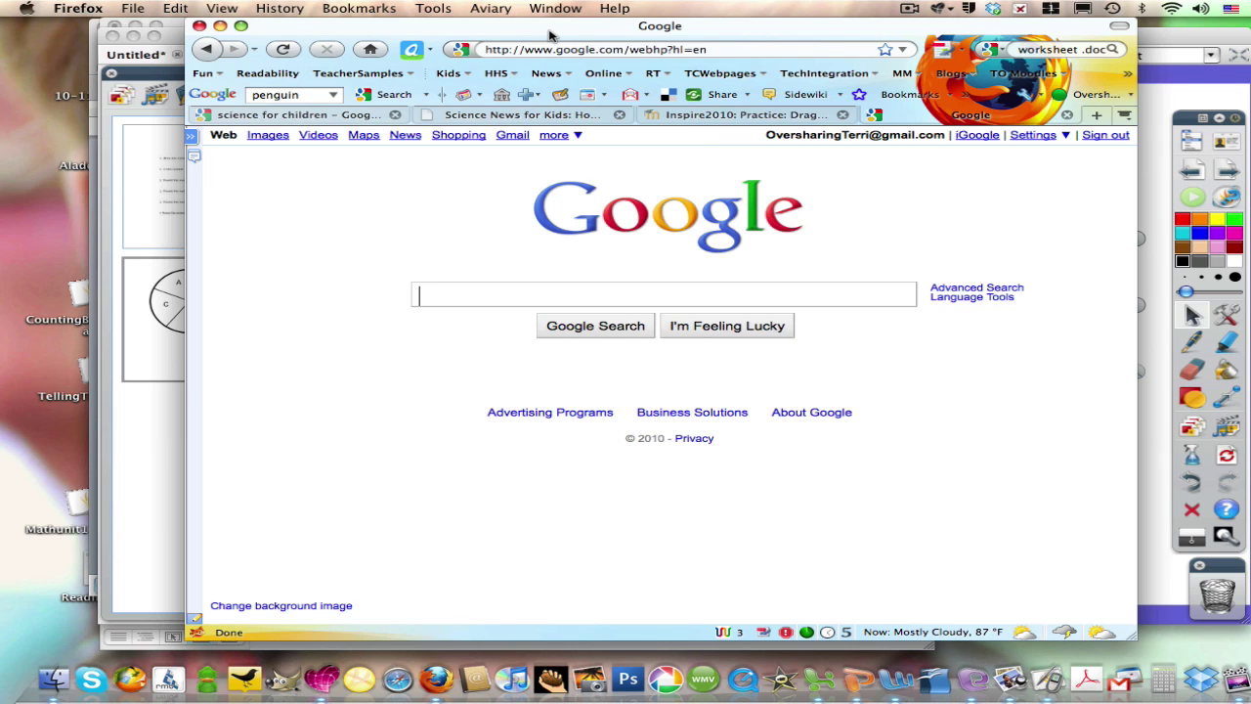
{"action": "left_click_drag", "start_coordinate": [550, 35], "coordinate": [467, 25]}
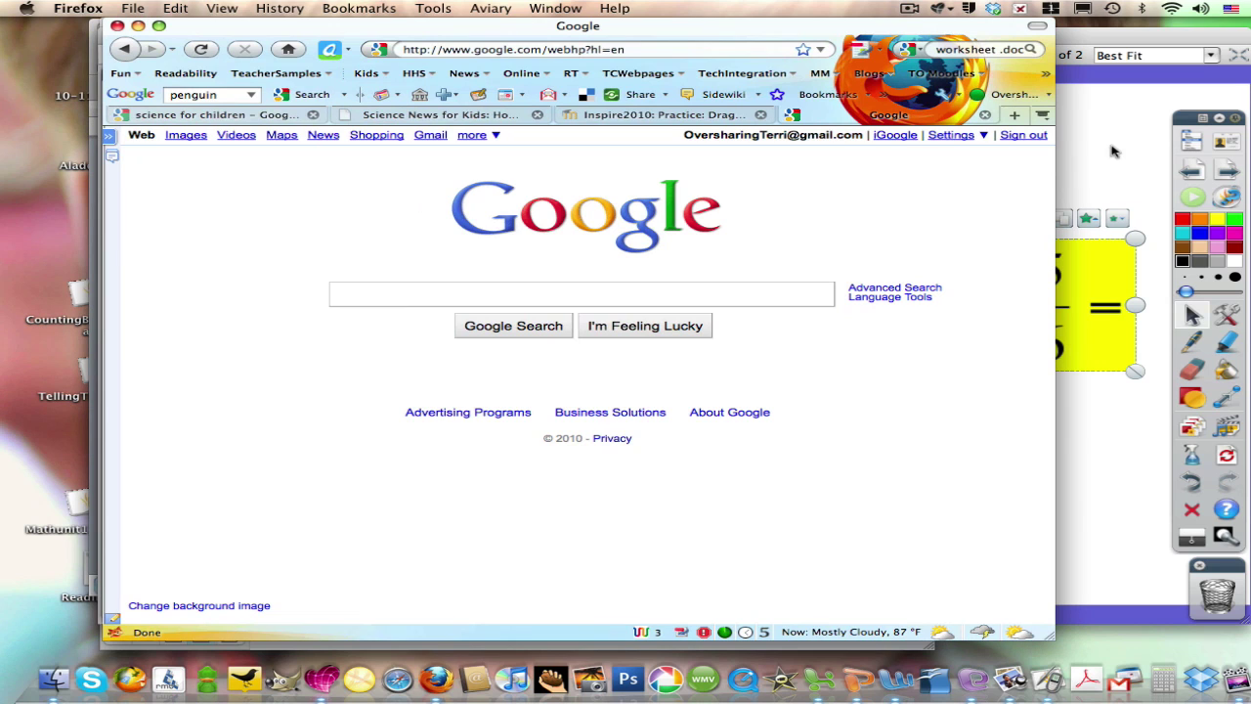
{"action": "type", "text": "penguin"}
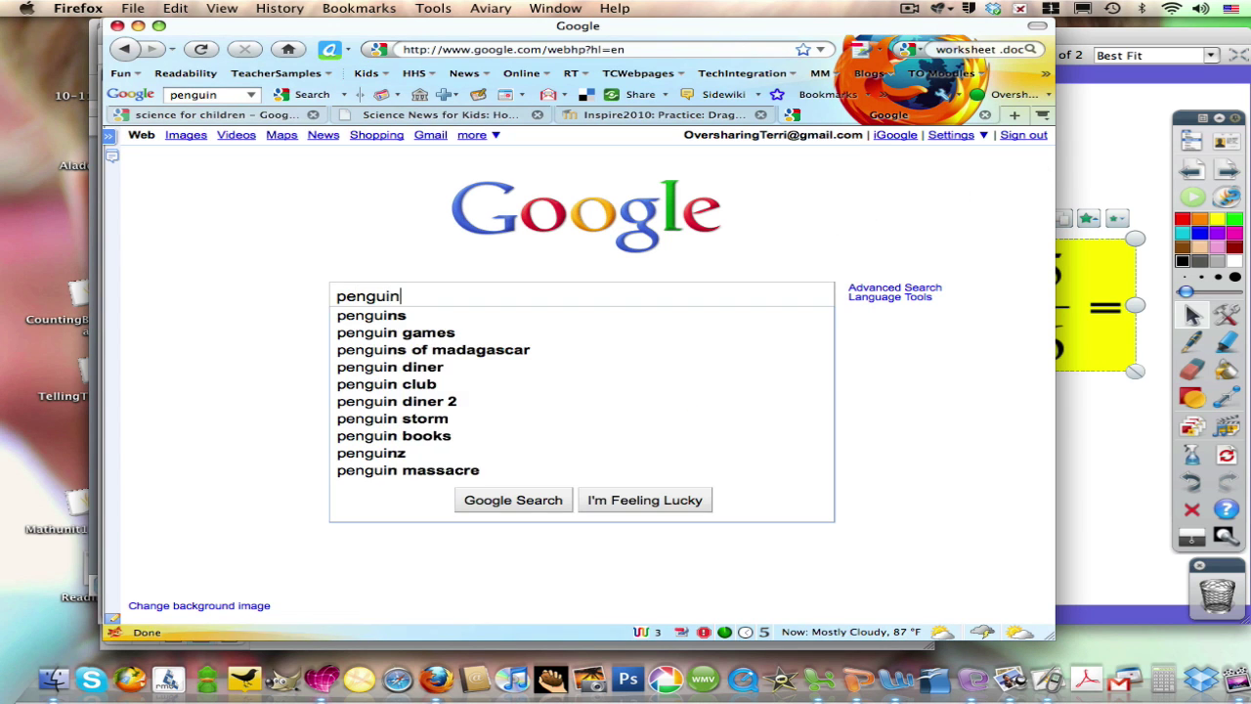
{"action": "key", "text": "Return"}
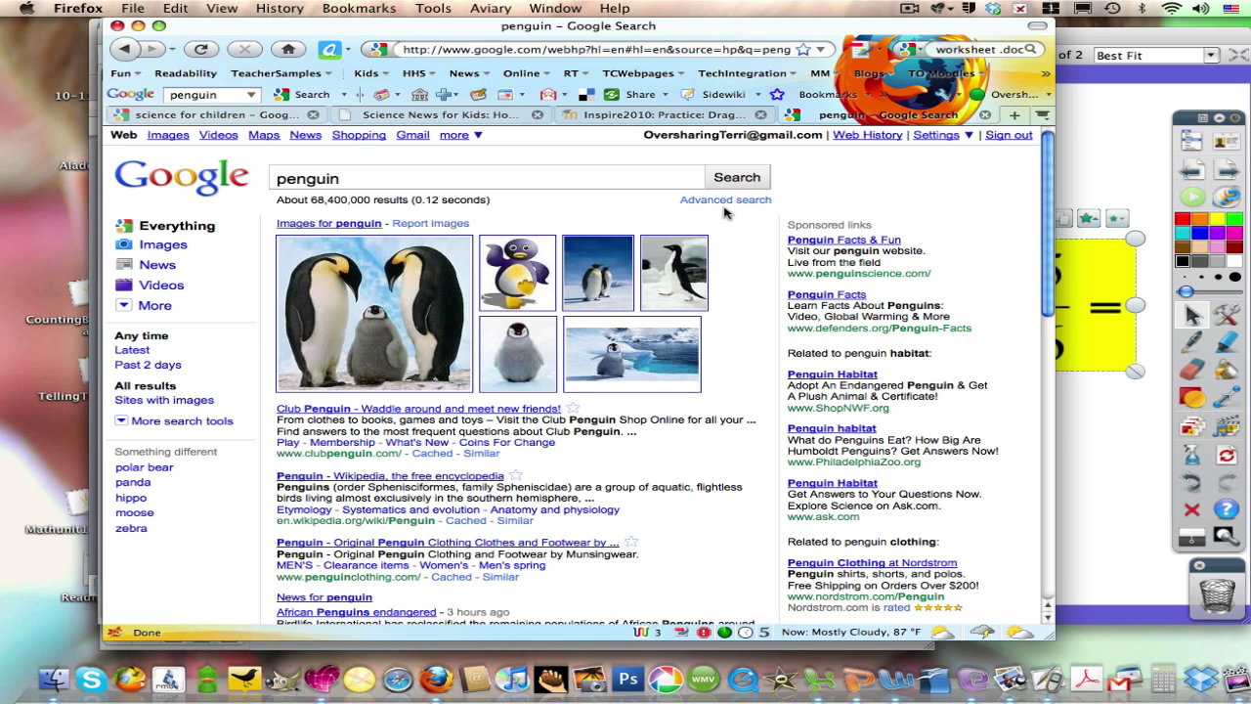
{"action": "left_click", "coordinate": [168, 136]}
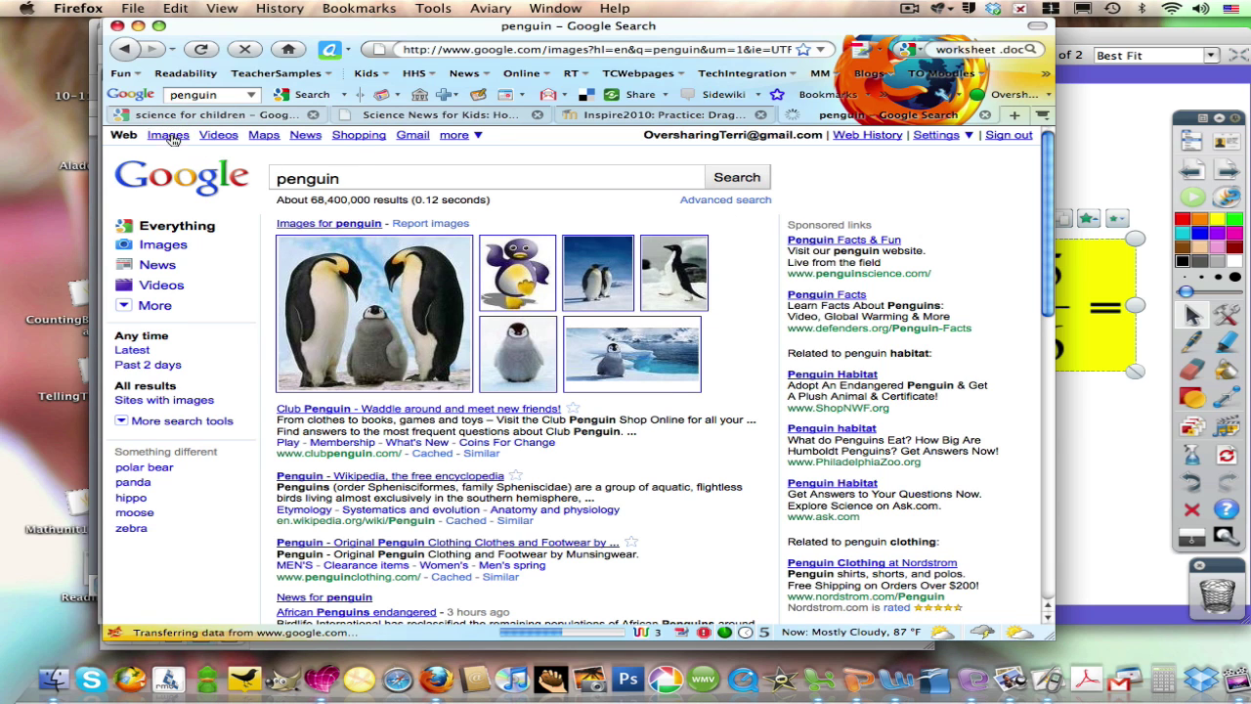
Open the 800 × 600 businessweek.com penguin photo from the image results at full size
{"action": "left_click_drag", "start_coordinate": [722, 26], "coordinate": [776, 24]}
{"action": "left_click_drag", "start_coordinate": [1104, 257], "coordinate": [1065, 473]}
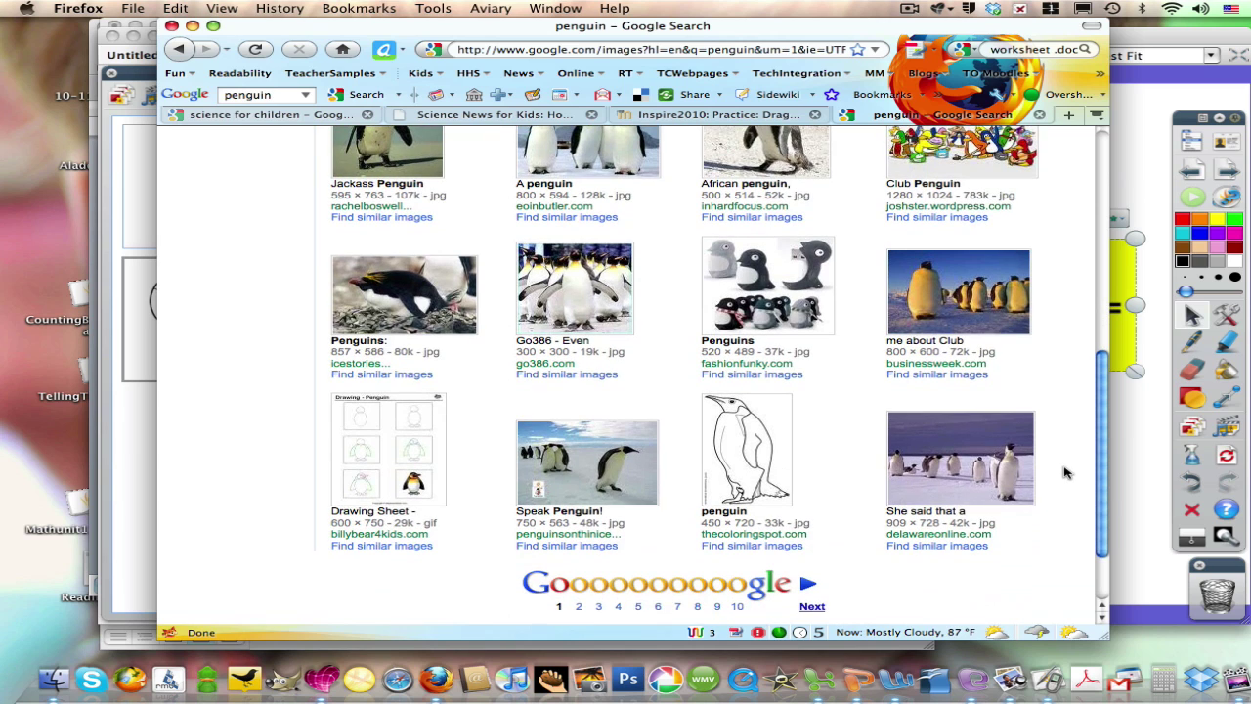
{"action": "left_click", "coordinate": [963, 327]}
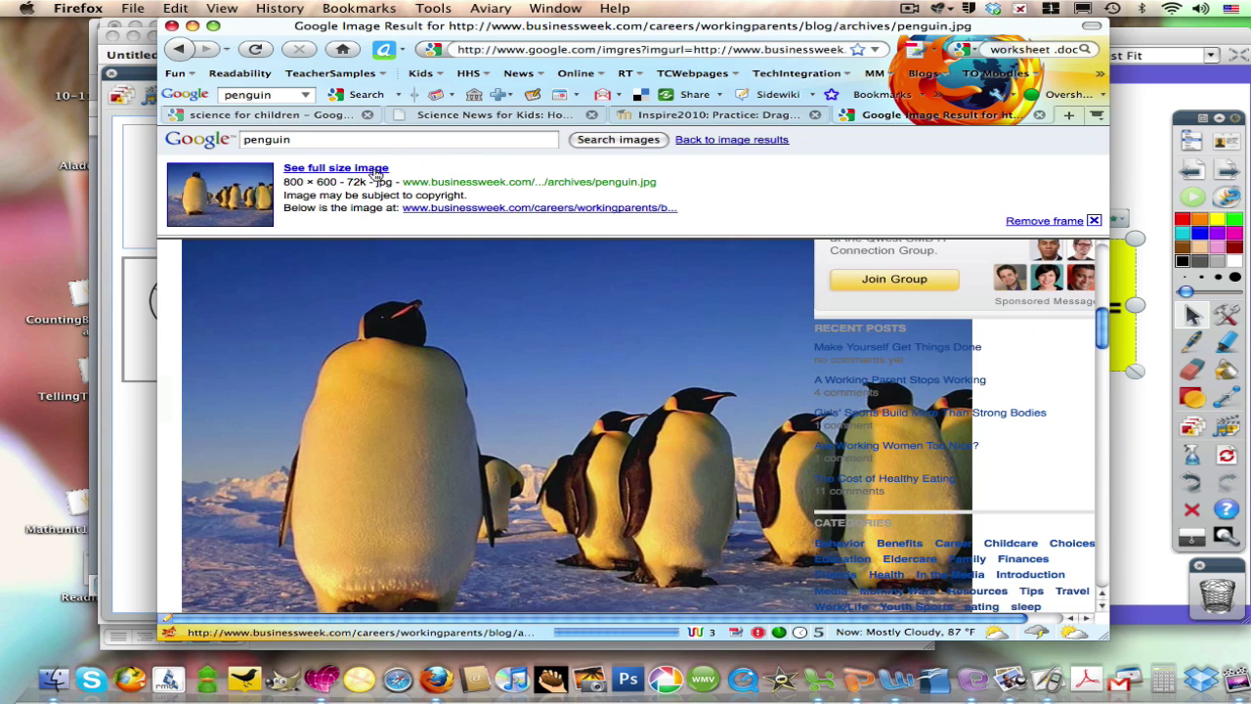
{"action": "left_click", "coordinate": [375, 170]}
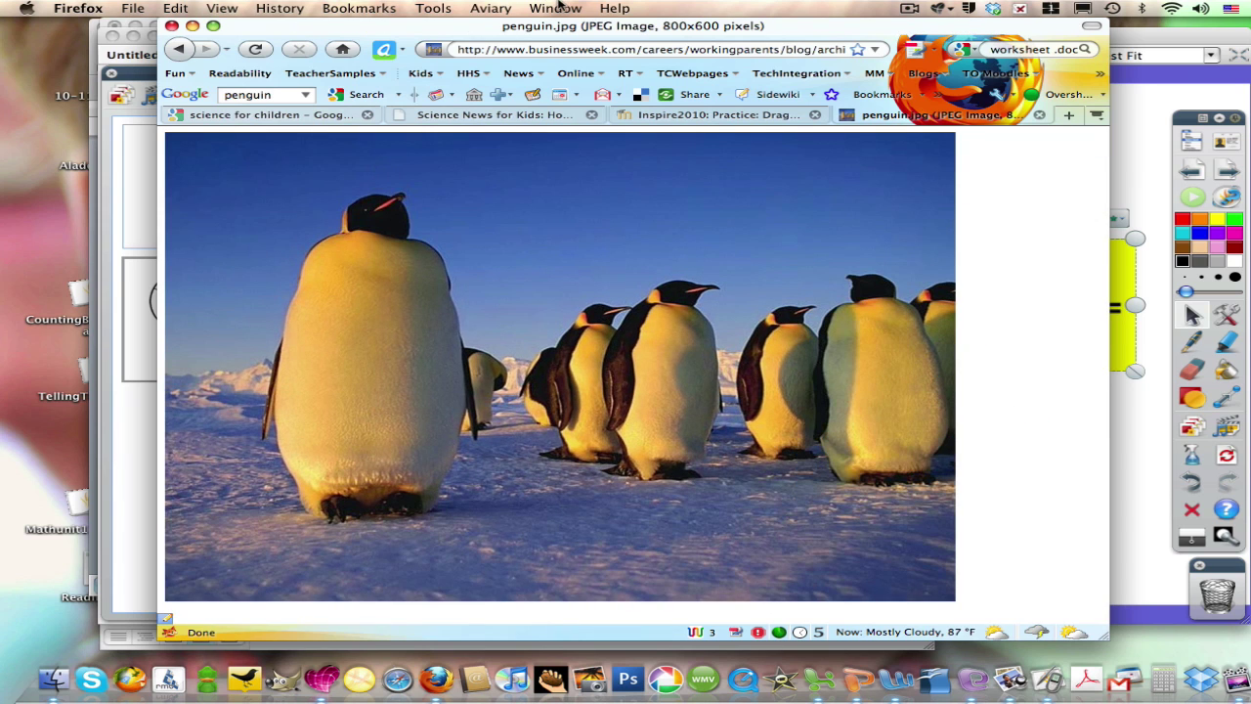
Try to copy the full-size penguin photo straight from Firefox onto the second flipchart page, positioning the placed object below the spinner
{"action": "left_click_drag", "start_coordinate": [554, 30], "coordinate": [410, 29]}
{"action": "left_click_drag", "start_coordinate": [724, 453], "coordinate": [1039, 458]}
{"action": "left_click_drag", "start_coordinate": [873, 460], "coordinate": [682, 459]}
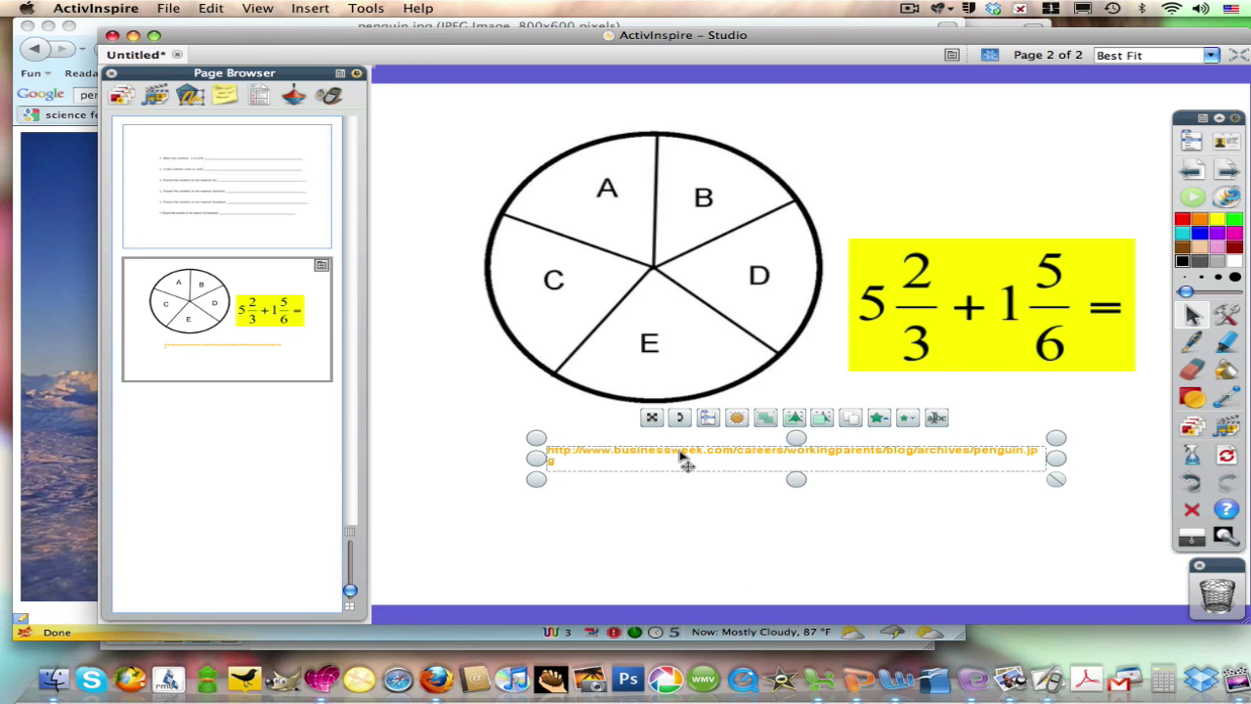
Switch to Firefox and save the full-size penguin photo to the Desktop as penguin.jpg in JPEG format
{"action": "left_click", "coordinate": [49, 446]}
{"action": "left_click_drag", "start_coordinate": [559, 27], "coordinate": [694, 27]}
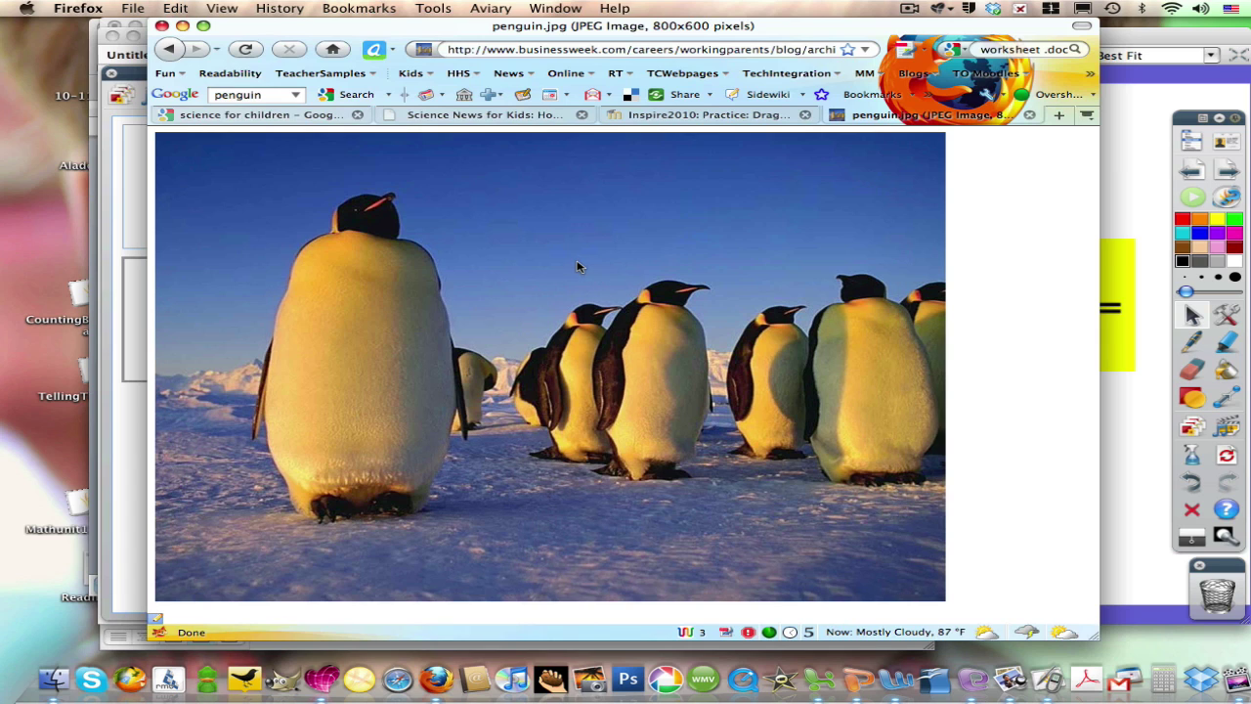
{"action": "right_click", "coordinate": [577, 266]}
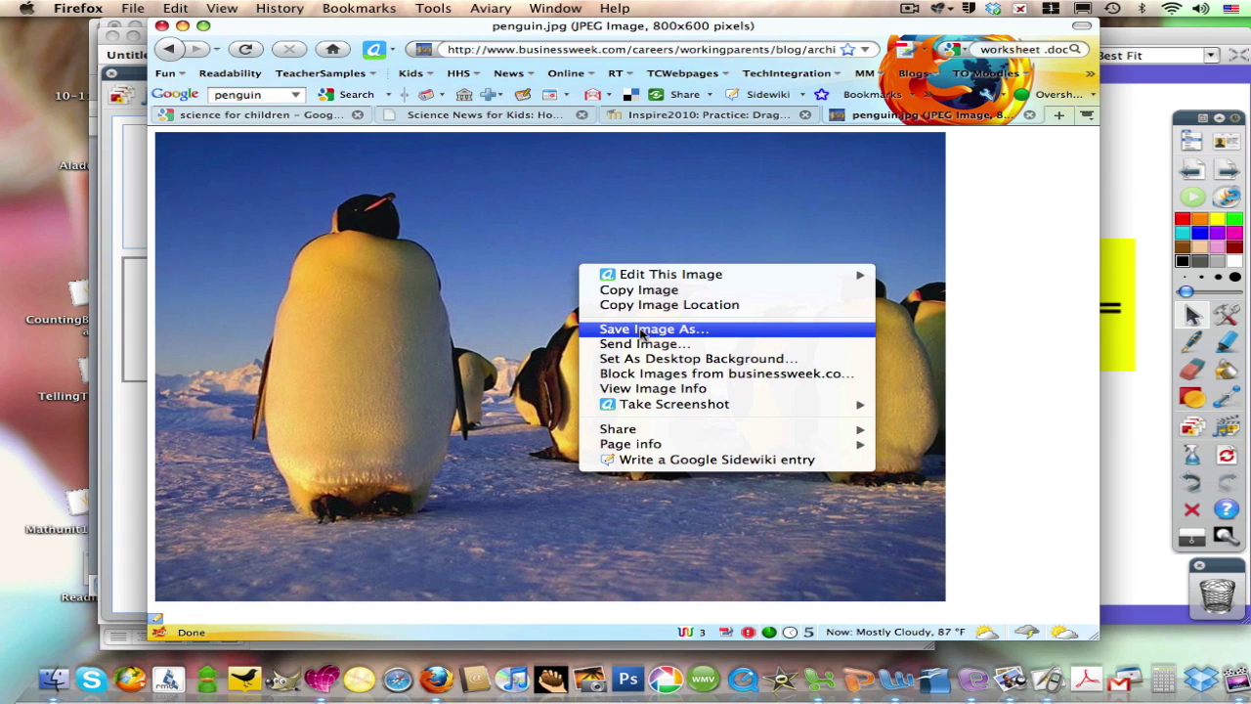
{"action": "left_click", "coordinate": [642, 334]}
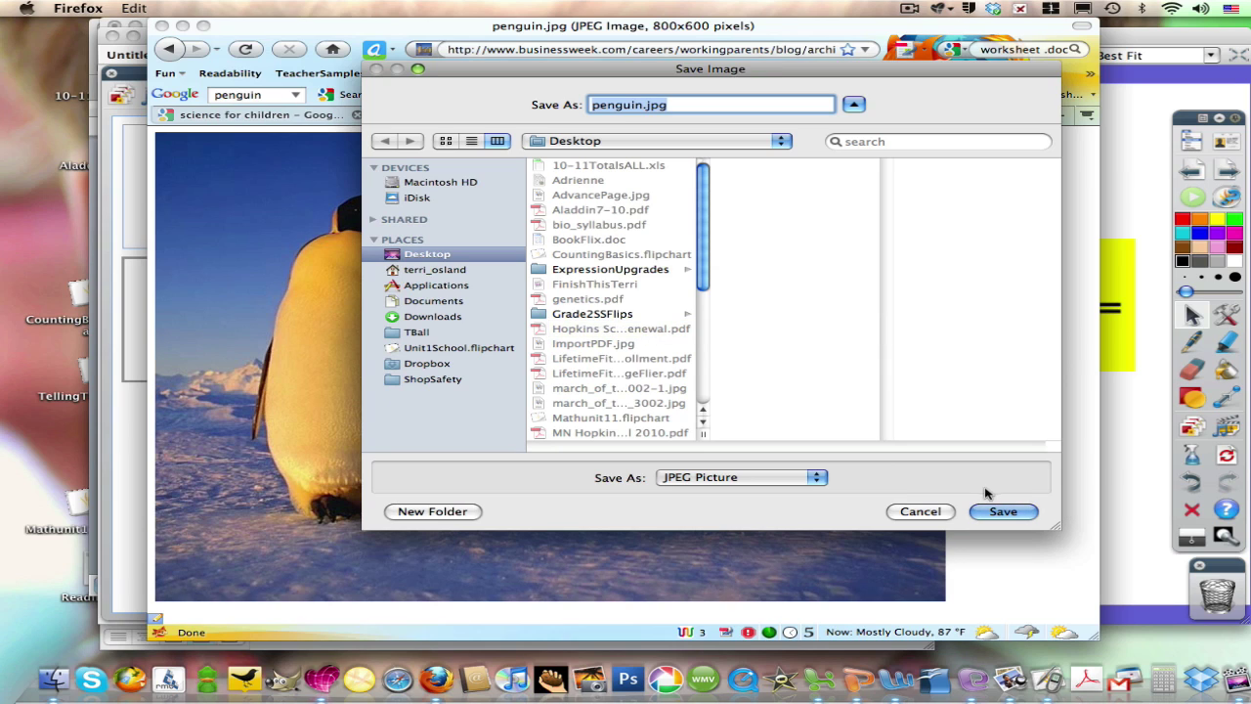
{"action": "left_click", "coordinate": [435, 258]}
{"action": "left_click", "coordinate": [998, 511]}
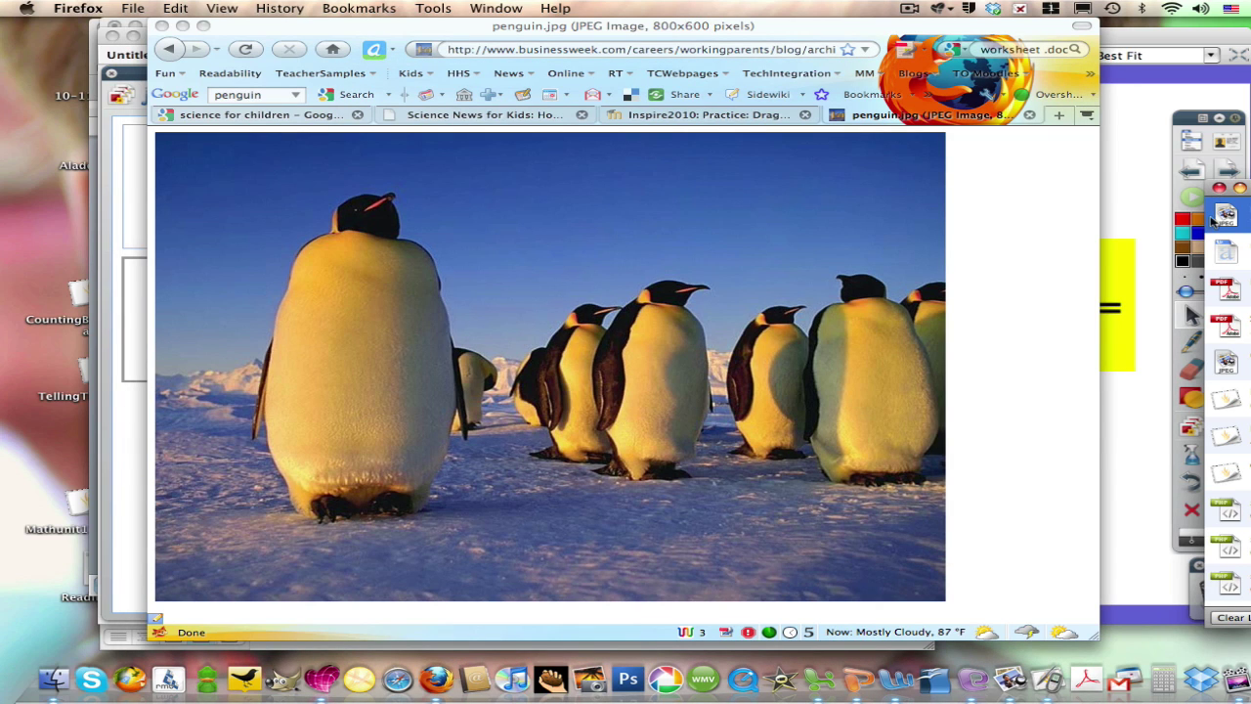
{"action": "left_click", "coordinate": [1219, 196]}
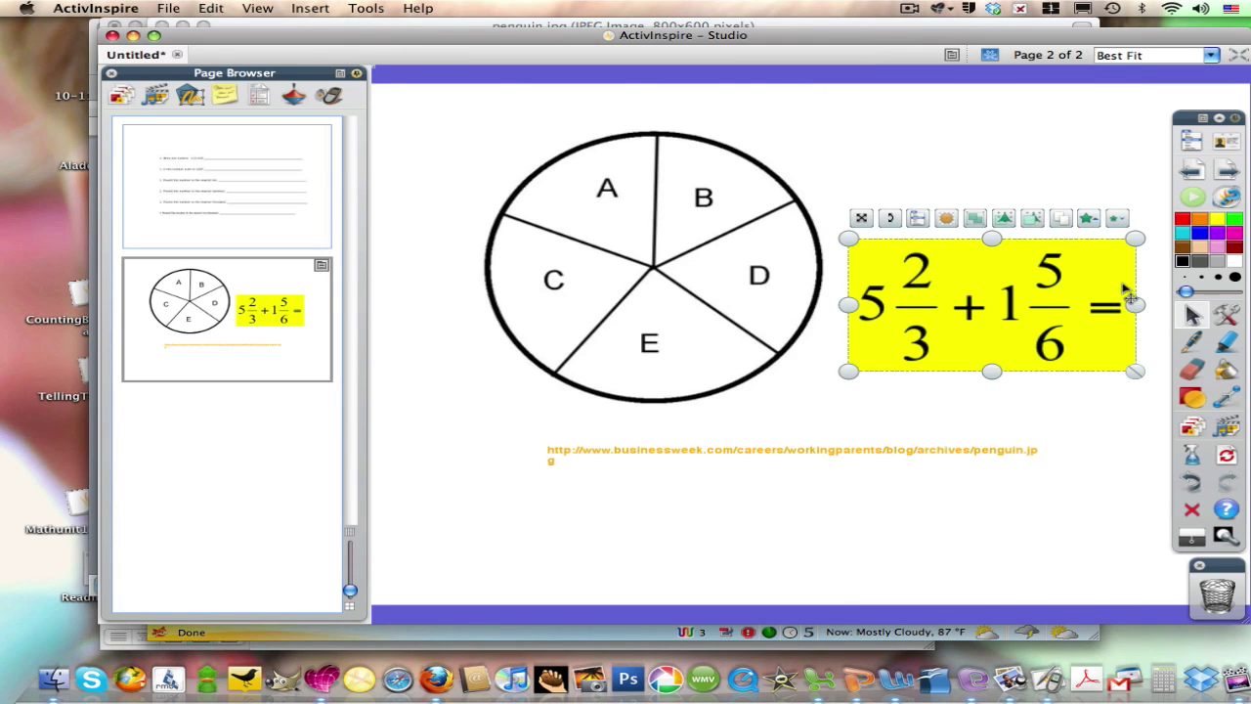
Reposition the penguin.jpg file on the desktop and narrow the ActivInspire window so the file is accessible beside it
{"action": "key", "text": "F11"}
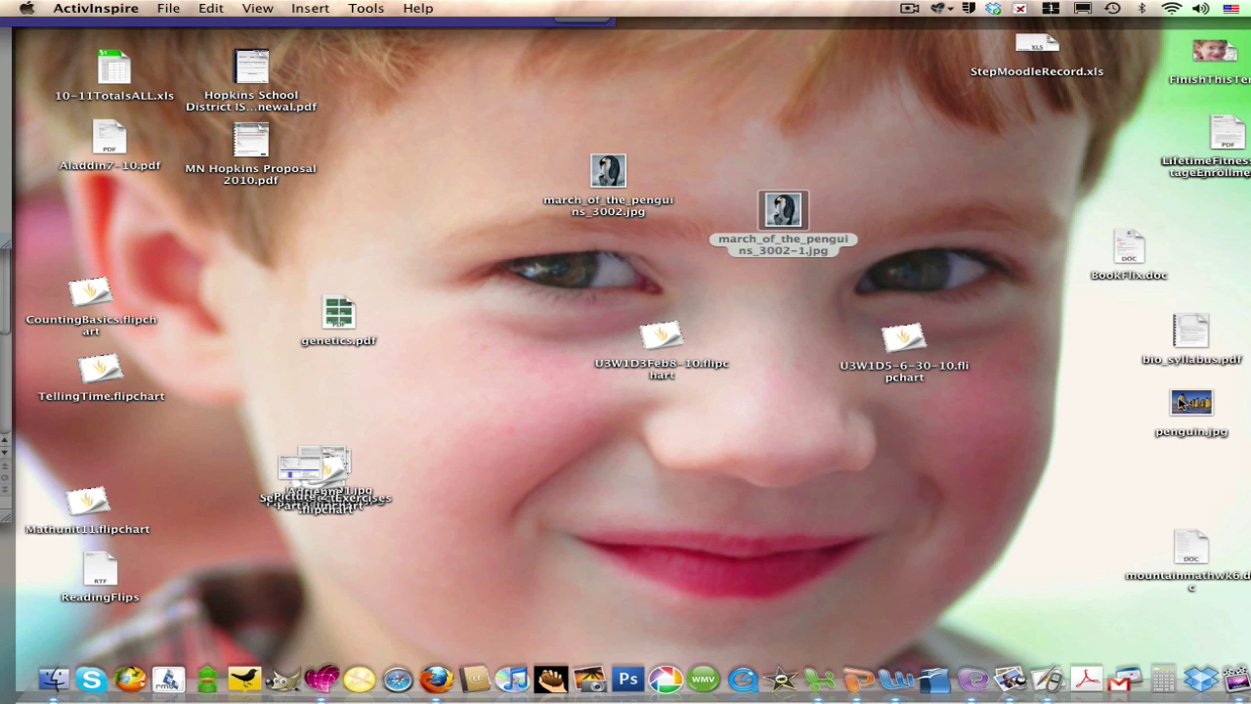
{"action": "left_click_drag", "start_coordinate": [1179, 403], "coordinate": [734, 141]}
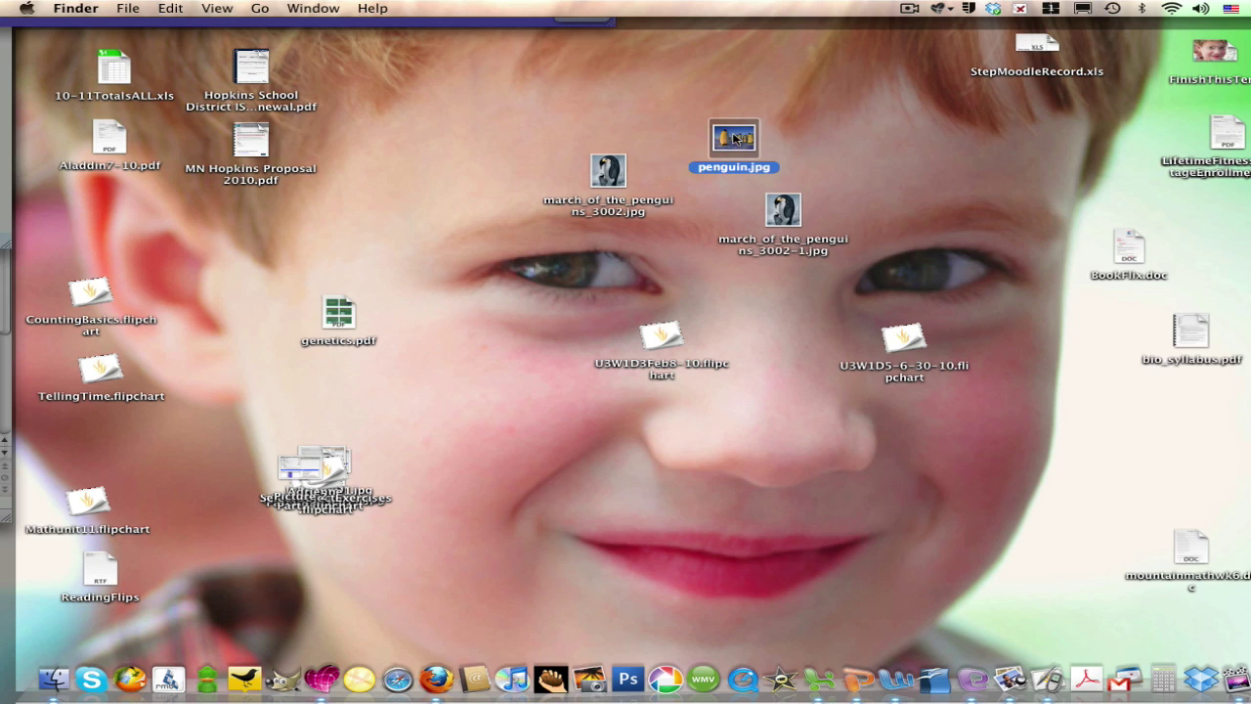
{"action": "left_click_drag", "start_coordinate": [744, 142], "coordinate": [1114, 188]}
{"action": "key", "text": "F11"}
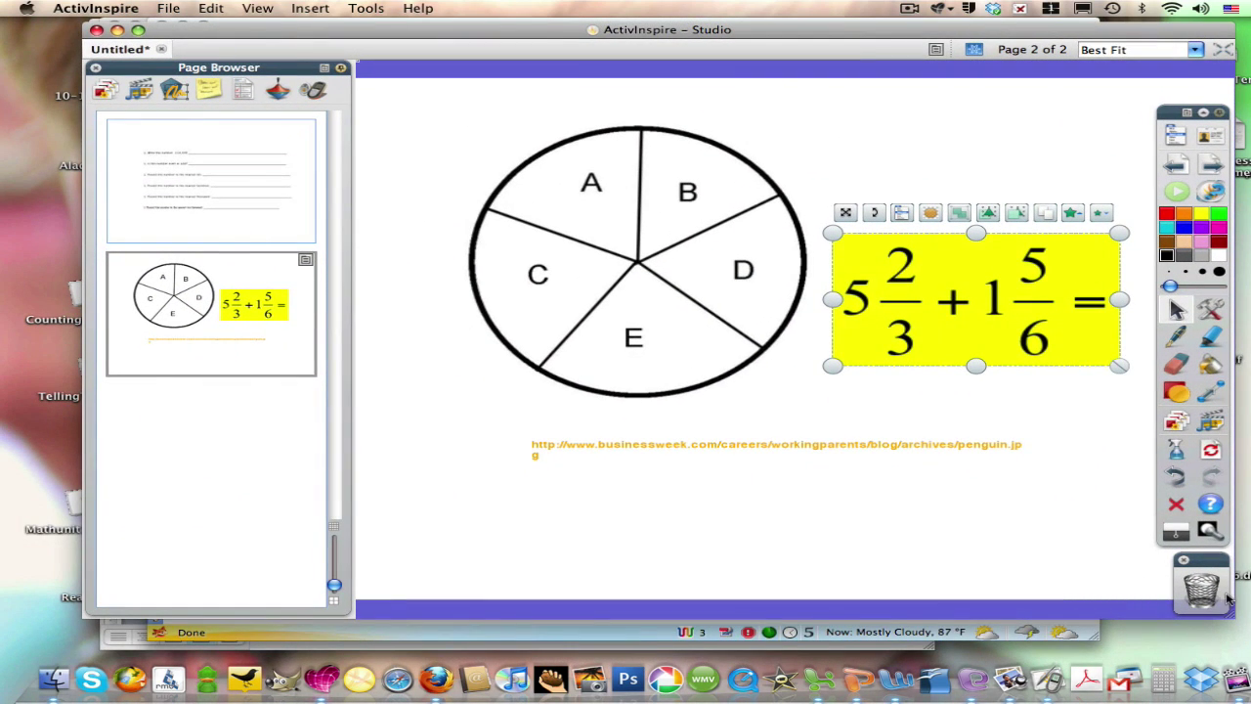
{"action": "left_click_drag", "start_coordinate": [1234, 615], "coordinate": [1085, 598]}
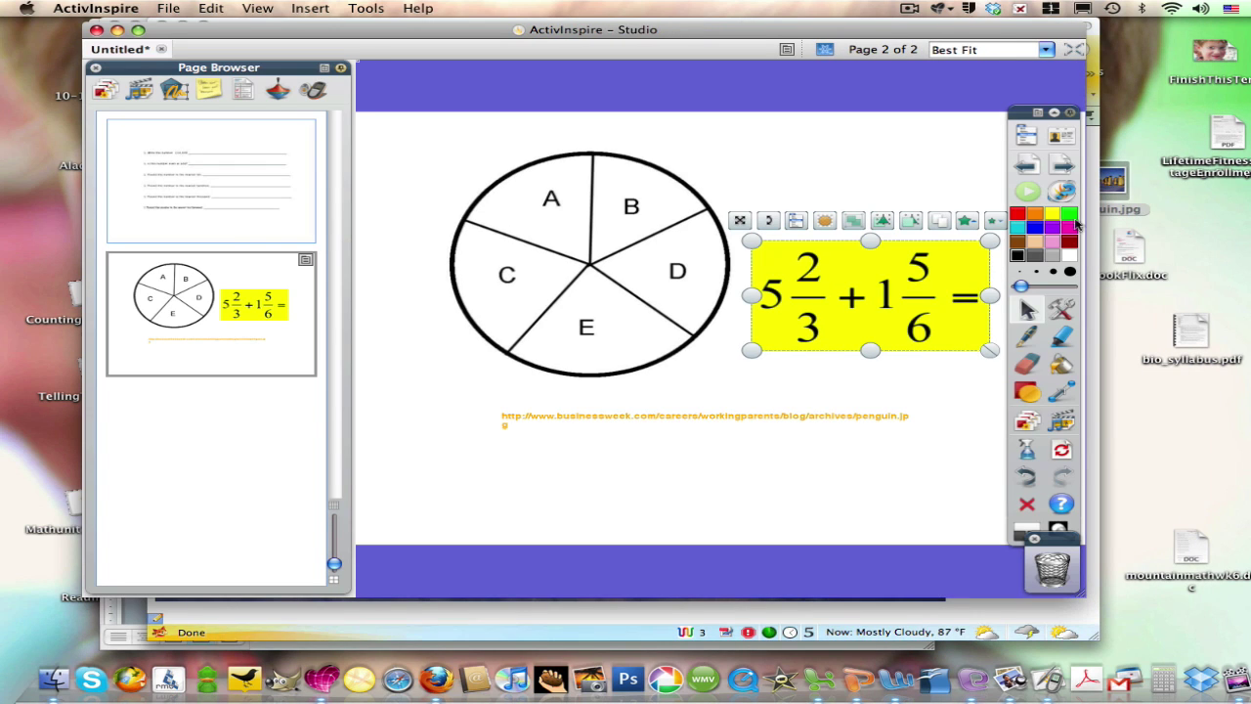
Add a third page to the flipchart and place penguin.jpg from the desktop on it
{"action": "left_click", "coordinate": [1065, 171]}
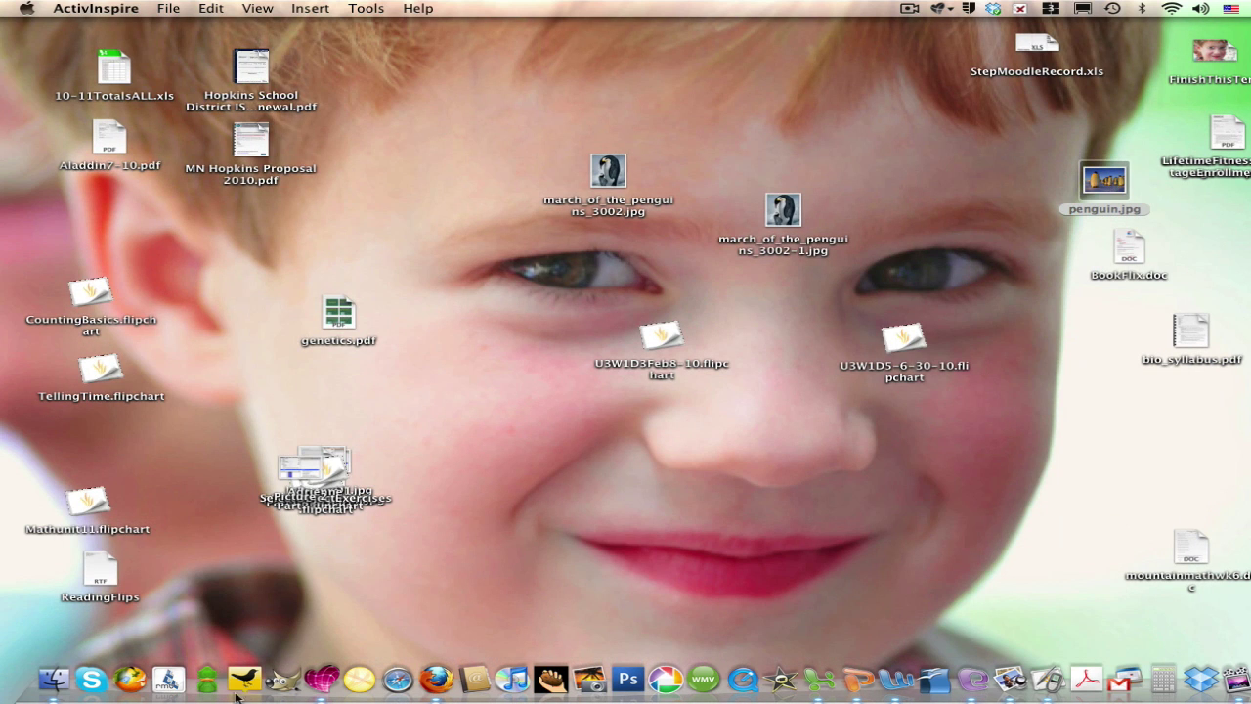
{"action": "left_click", "coordinate": [1048, 687]}
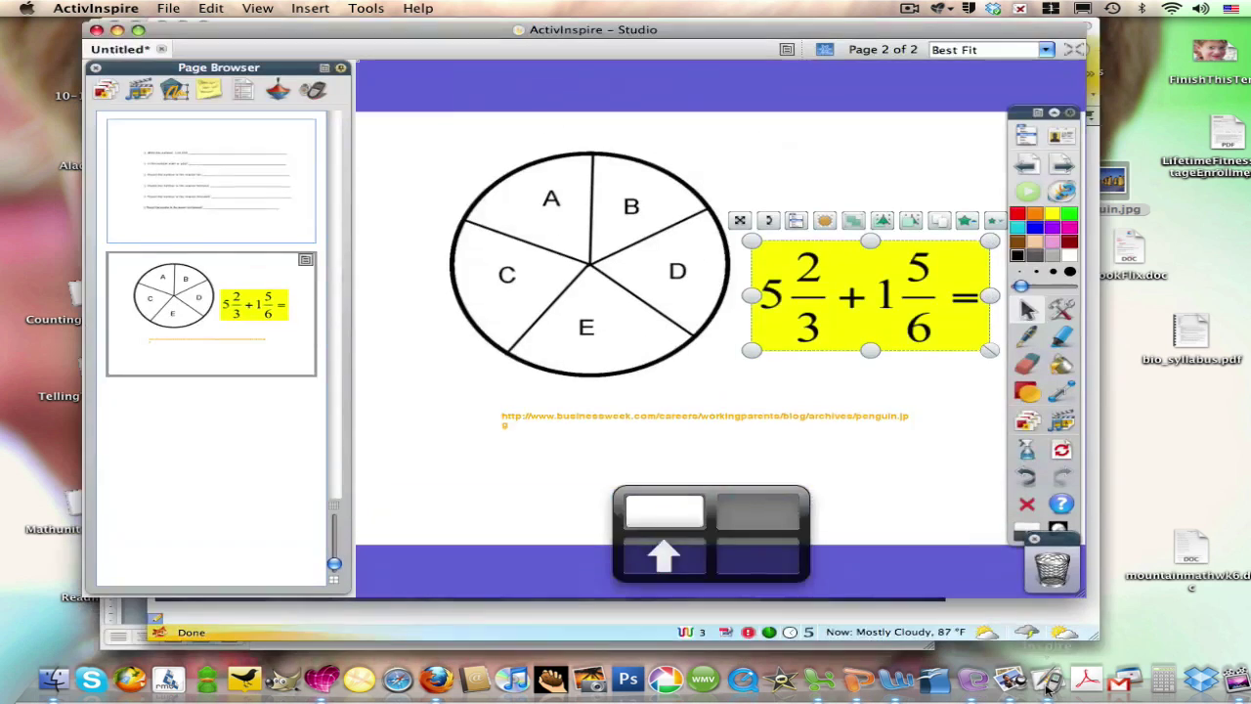
{"action": "left_click", "coordinate": [1056, 171]}
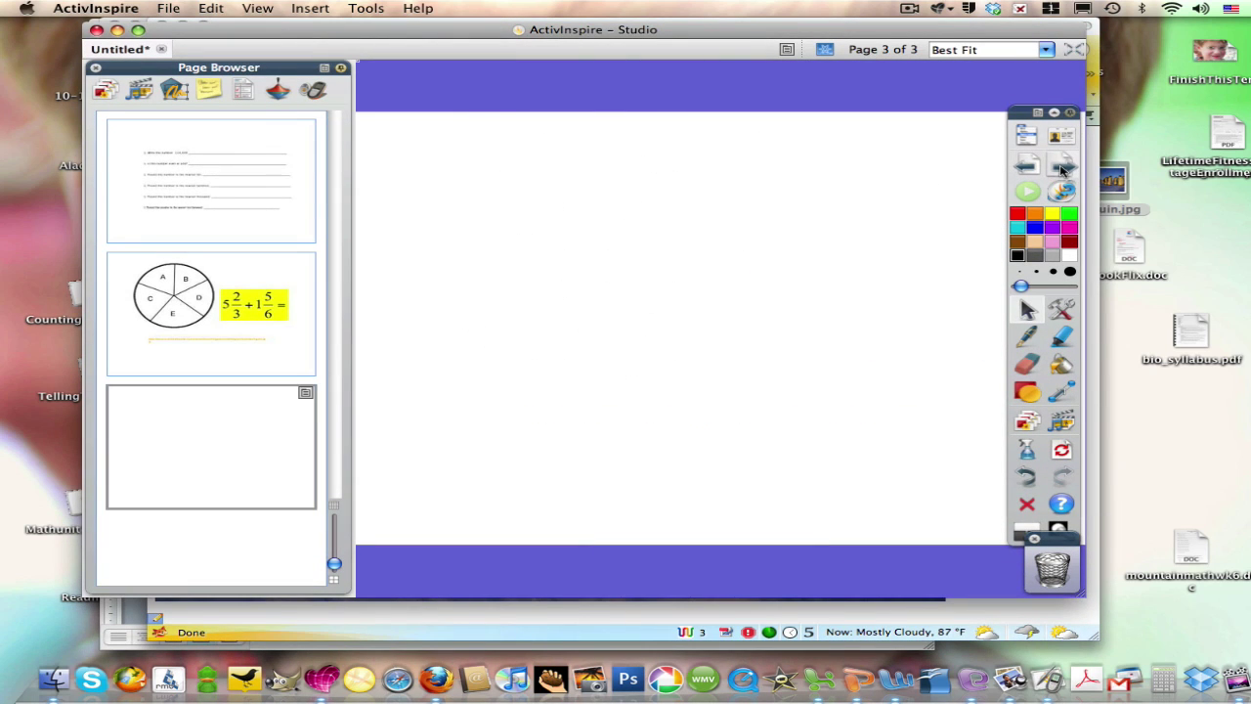
{"action": "left_click_drag", "start_coordinate": [1110, 178], "coordinate": [682, 316]}
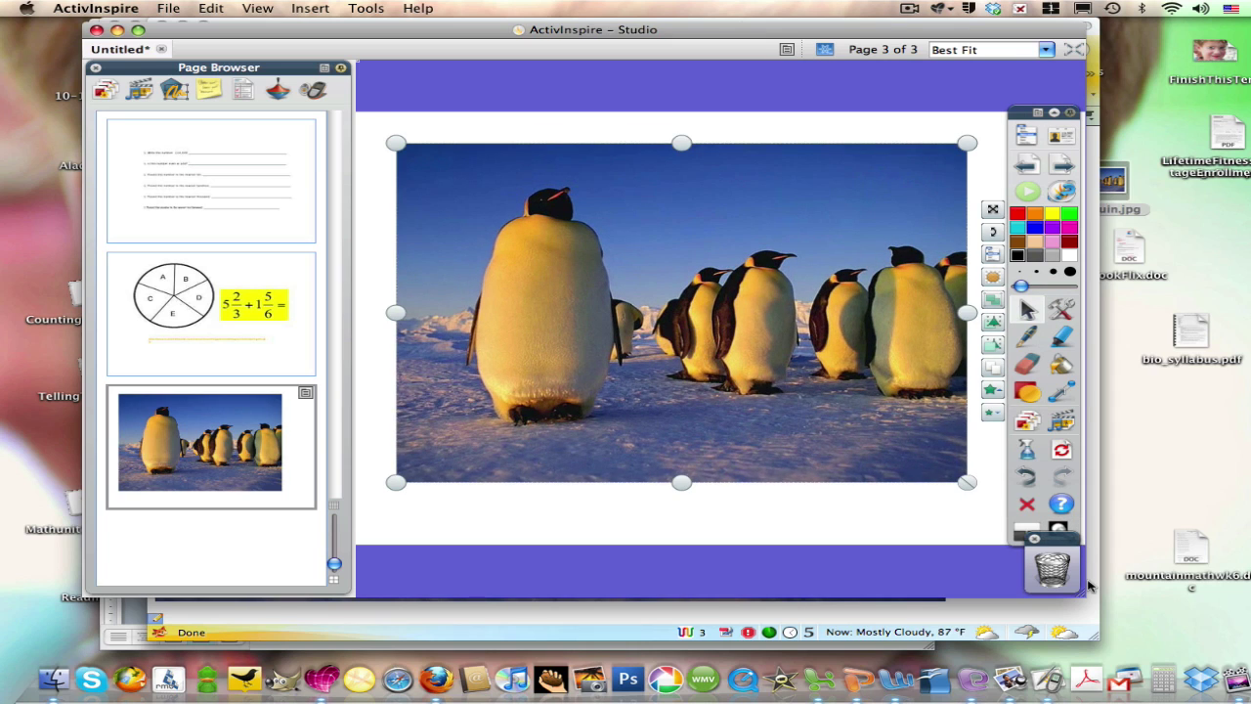
Enlarge the penguin photo to fill the third page, widening the ActivInspire window and moving the trash bin away from the photo's corner
{"action": "left_click_drag", "start_coordinate": [967, 484], "coordinate": [1079, 550]}
{"action": "left_click_drag", "start_coordinate": [714, 357], "coordinate": [669, 319]}
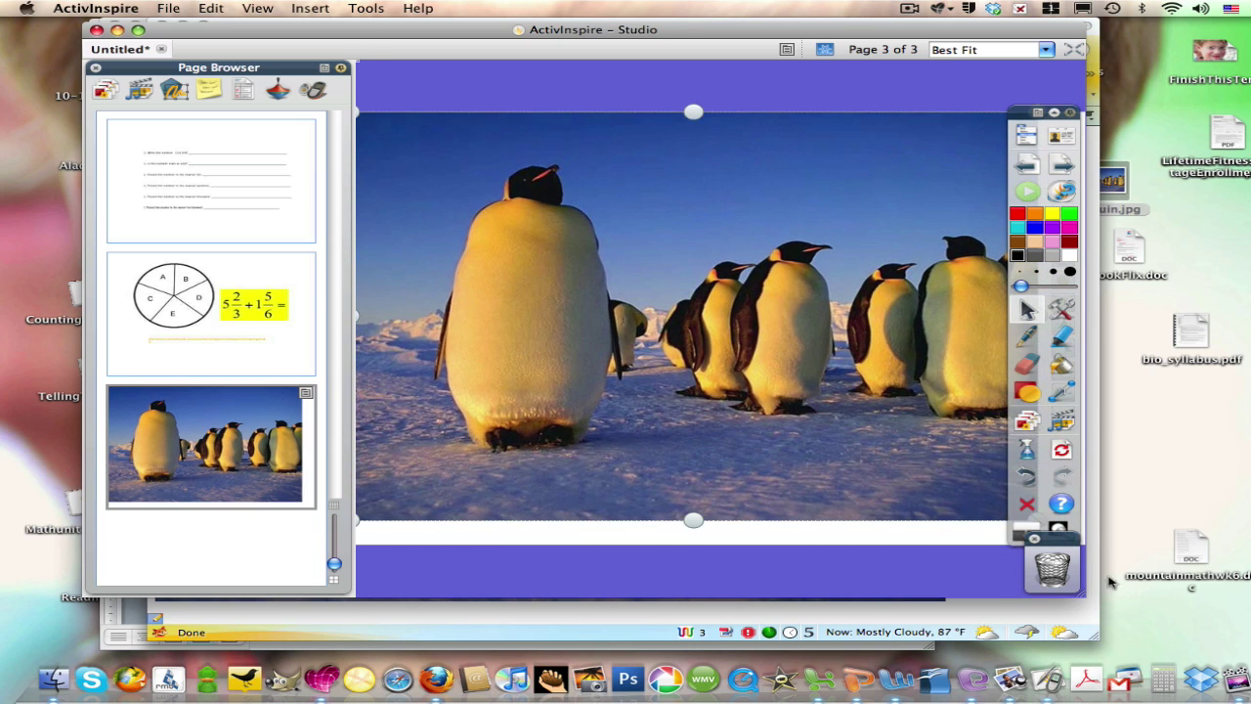
{"action": "left_click_drag", "start_coordinate": [1093, 636], "coordinate": [1218, 639]}
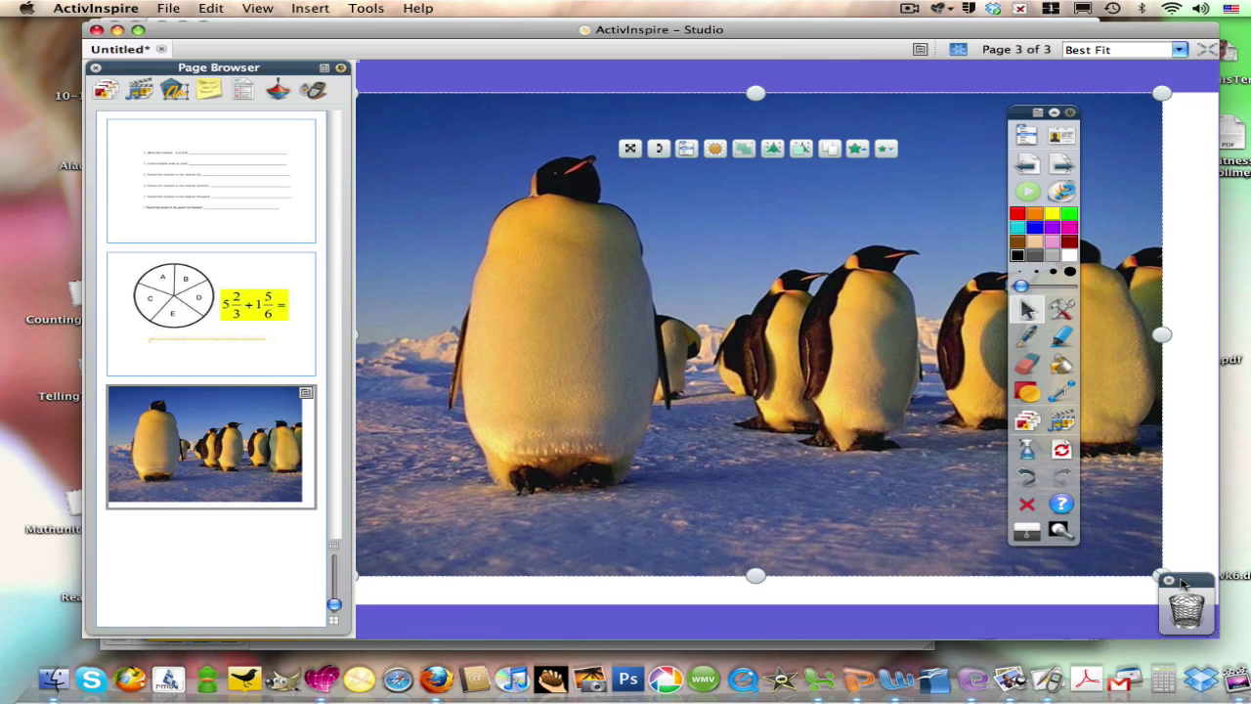
{"action": "left_click_drag", "start_coordinate": [1178, 580], "coordinate": [977, 580]}
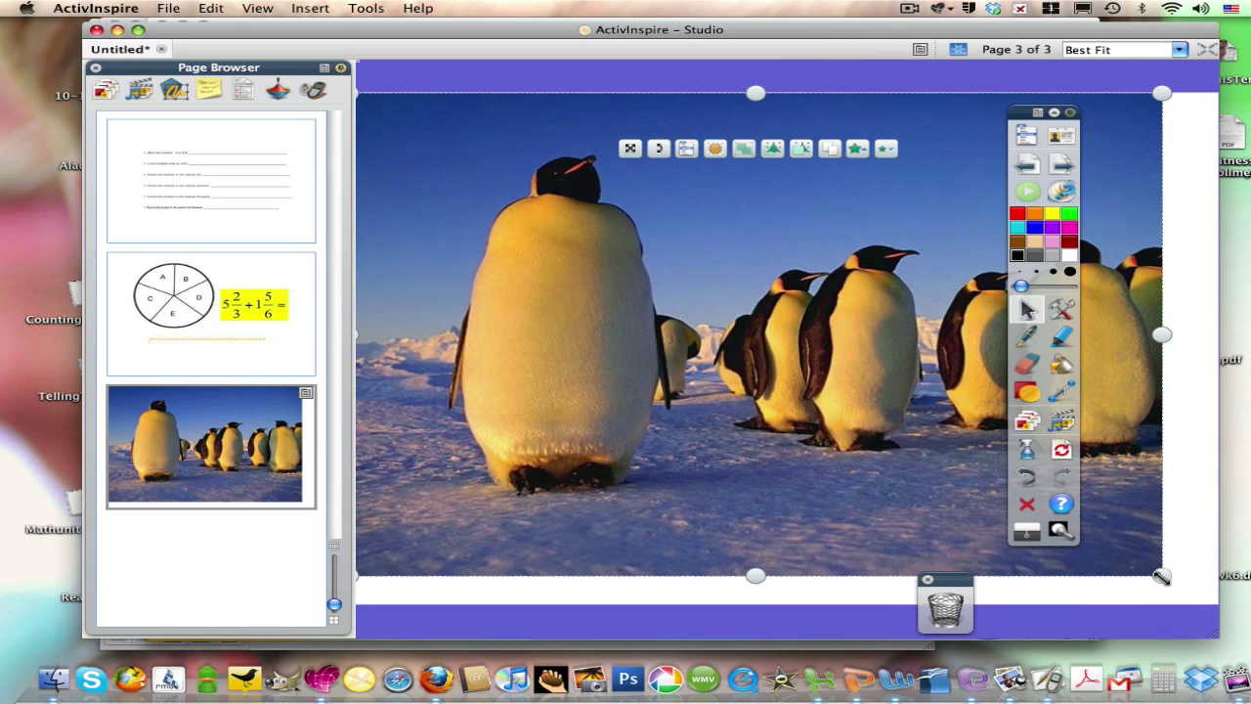
{"action": "left_click_drag", "start_coordinate": [1161, 575], "coordinate": [1217, 610]}
{"action": "left_click_drag", "start_coordinate": [798, 361], "coordinate": [797, 357]}
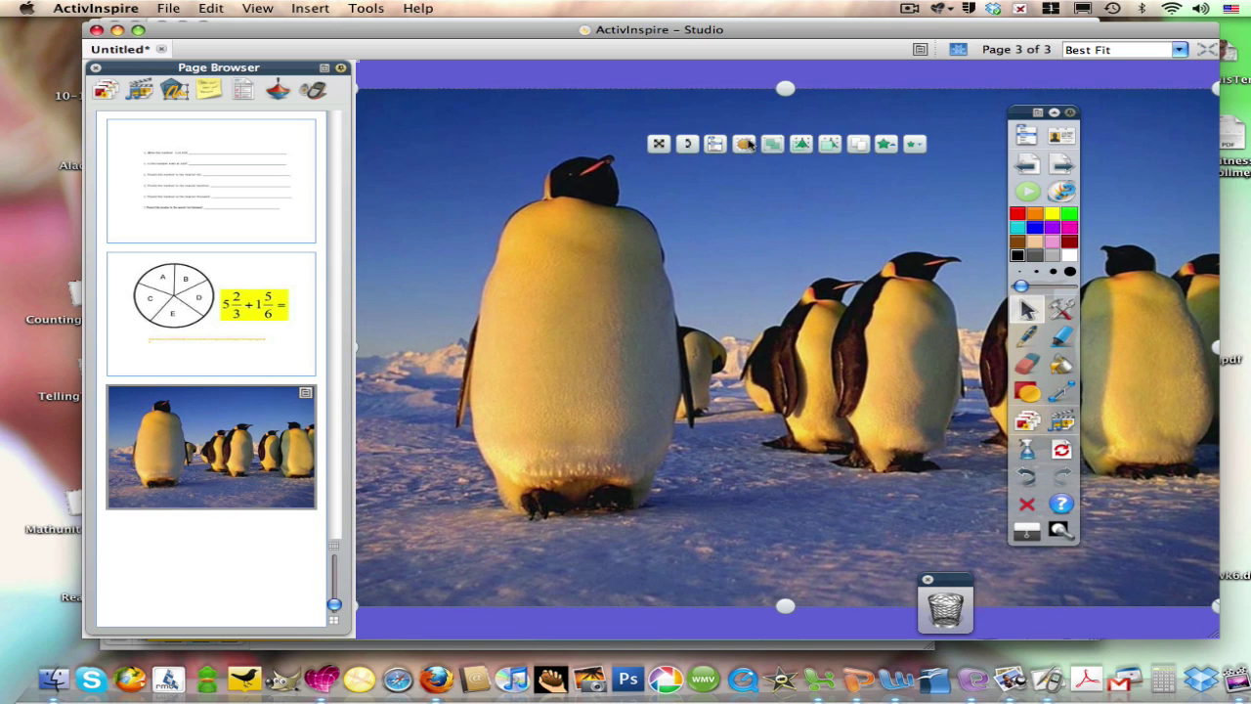
Make the penguin photo on the third page highly translucent as a faded background and deselect it
{"action": "left_click", "coordinate": [745, 144]}
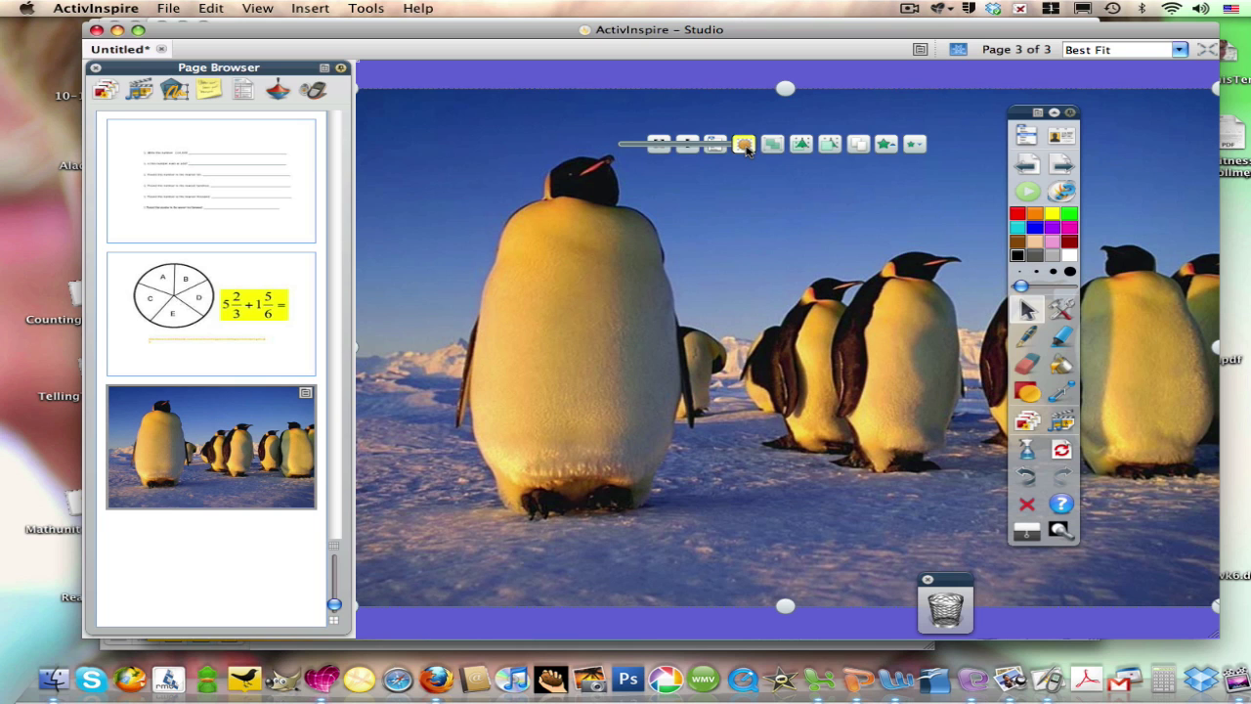
{"action": "left_click_drag", "start_coordinate": [745, 144], "coordinate": [656, 145]}
{"action": "left_click", "coordinate": [872, 70]}
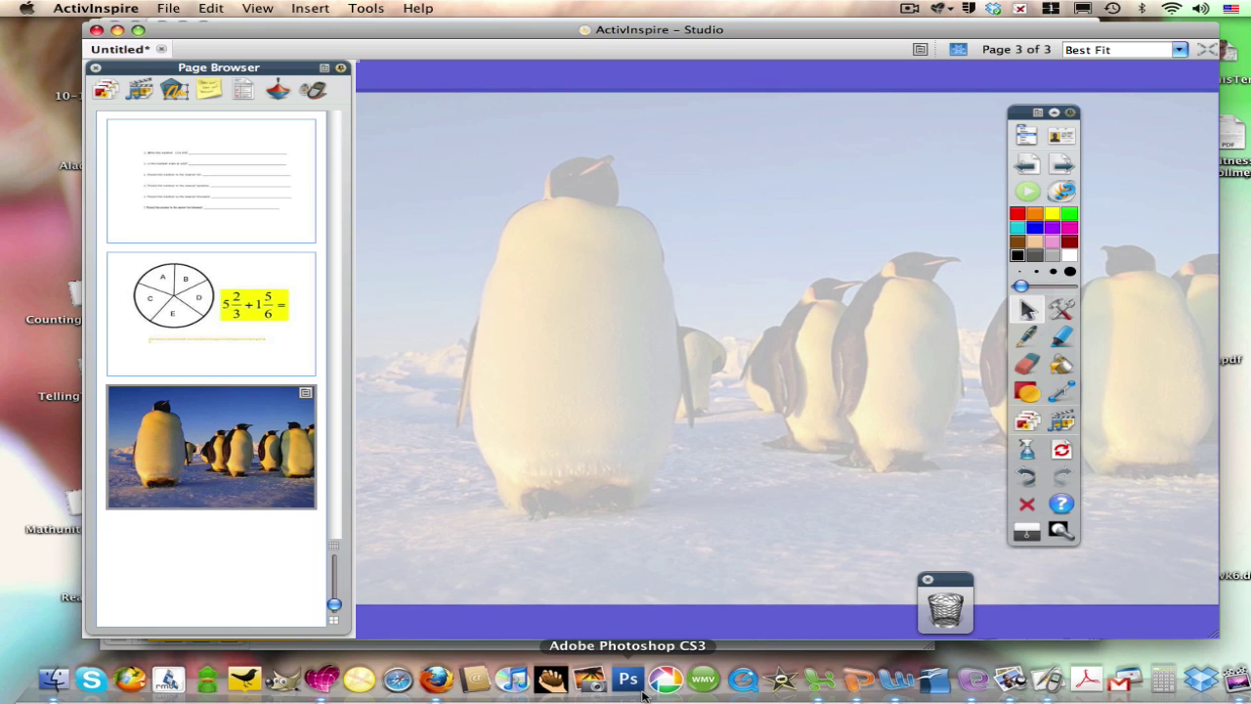
Switch to Firefox and open the "Slumber by the numbers" article from the Food and Nutrition category of Science News for Kids
{"action": "left_click", "coordinate": [449, 680]}
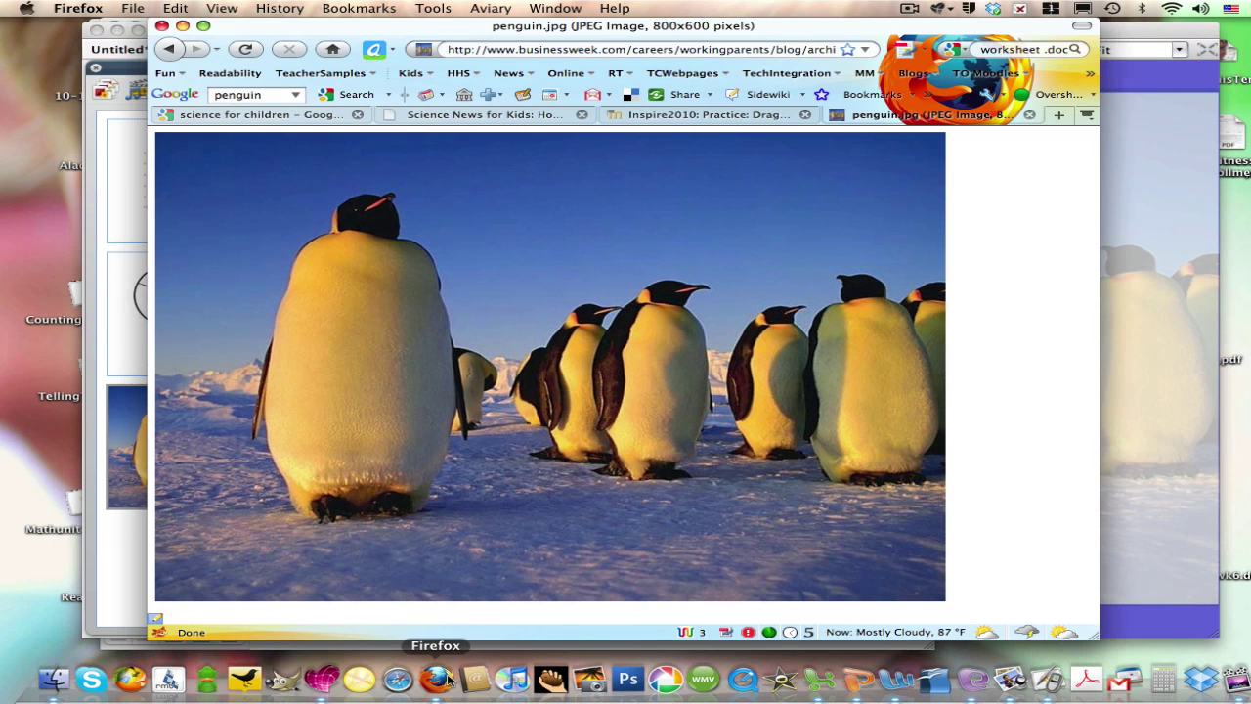
{"action": "left_click", "coordinate": [534, 117]}
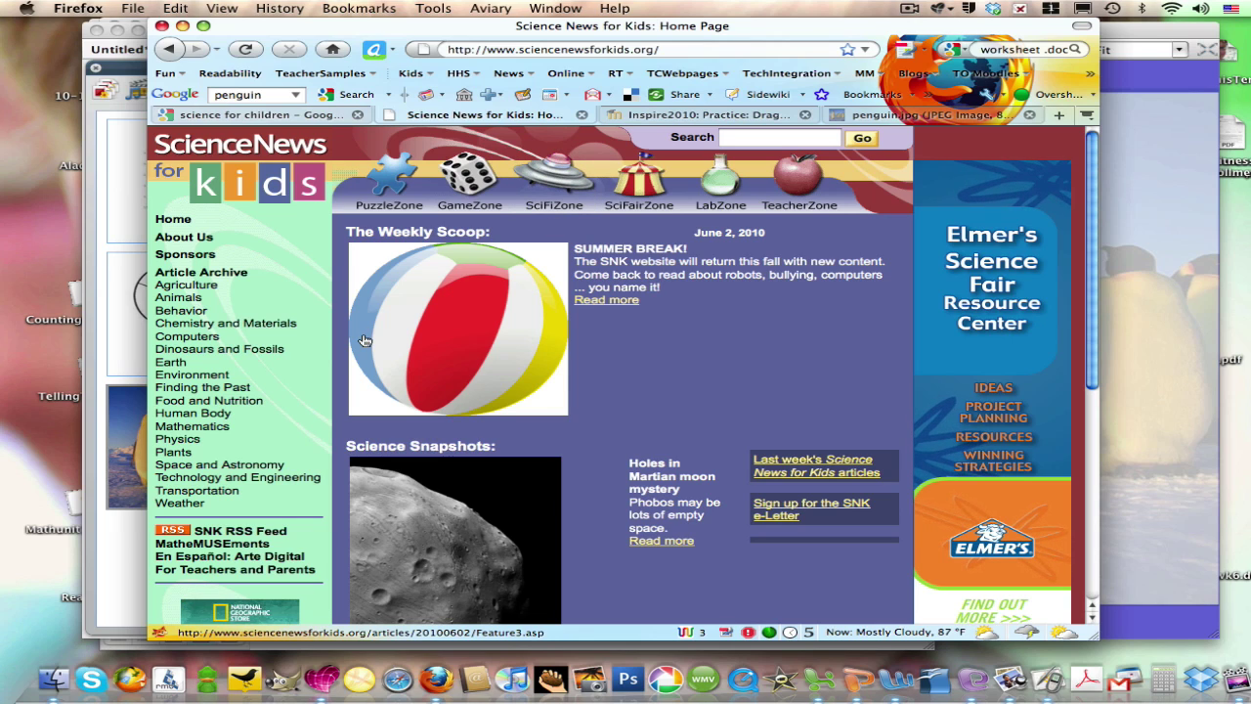
{"action": "left_click", "coordinate": [200, 403]}
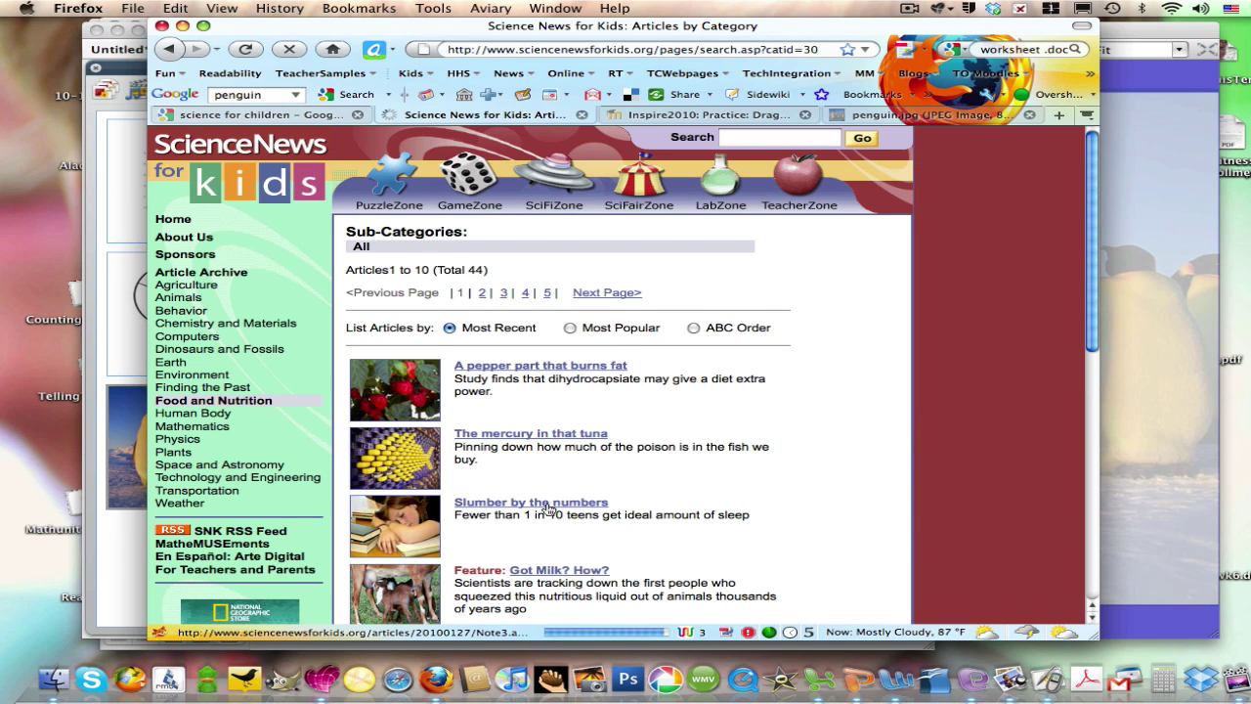
{"action": "left_click", "coordinate": [547, 504]}
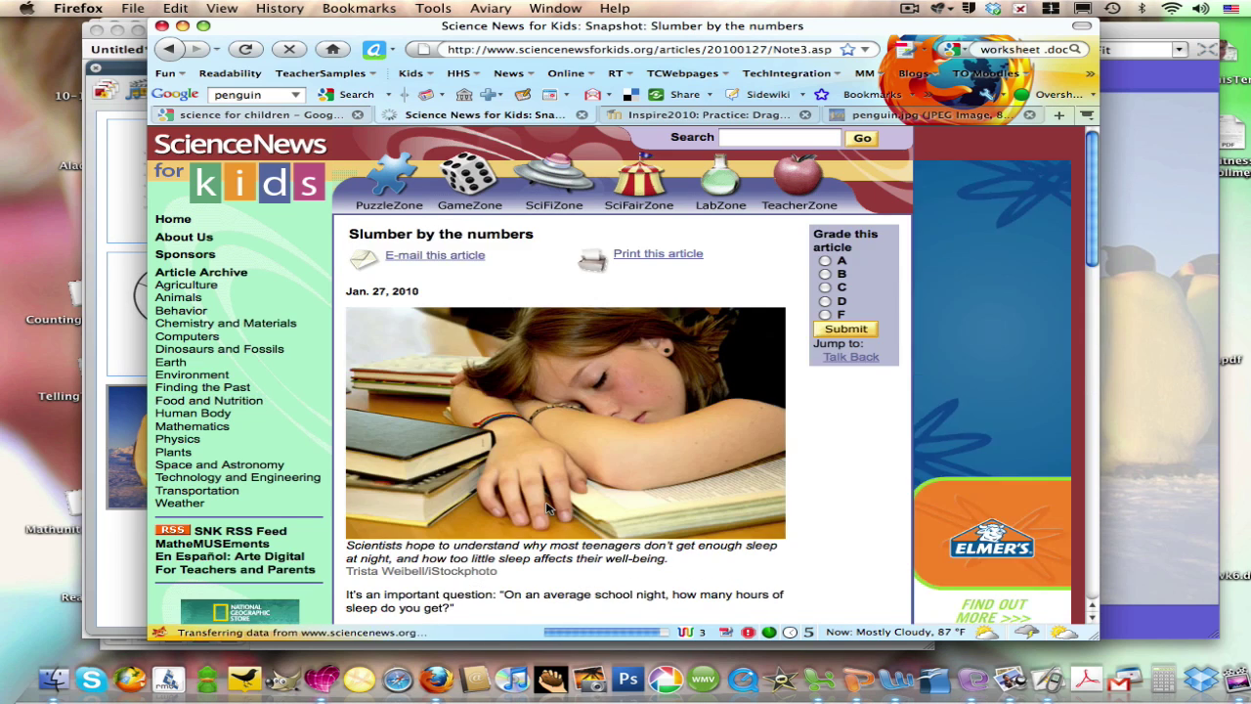
{"action": "scroll", "coordinate": [1077, 309], "scroll_direction": "down", "scroll_amount": 5}
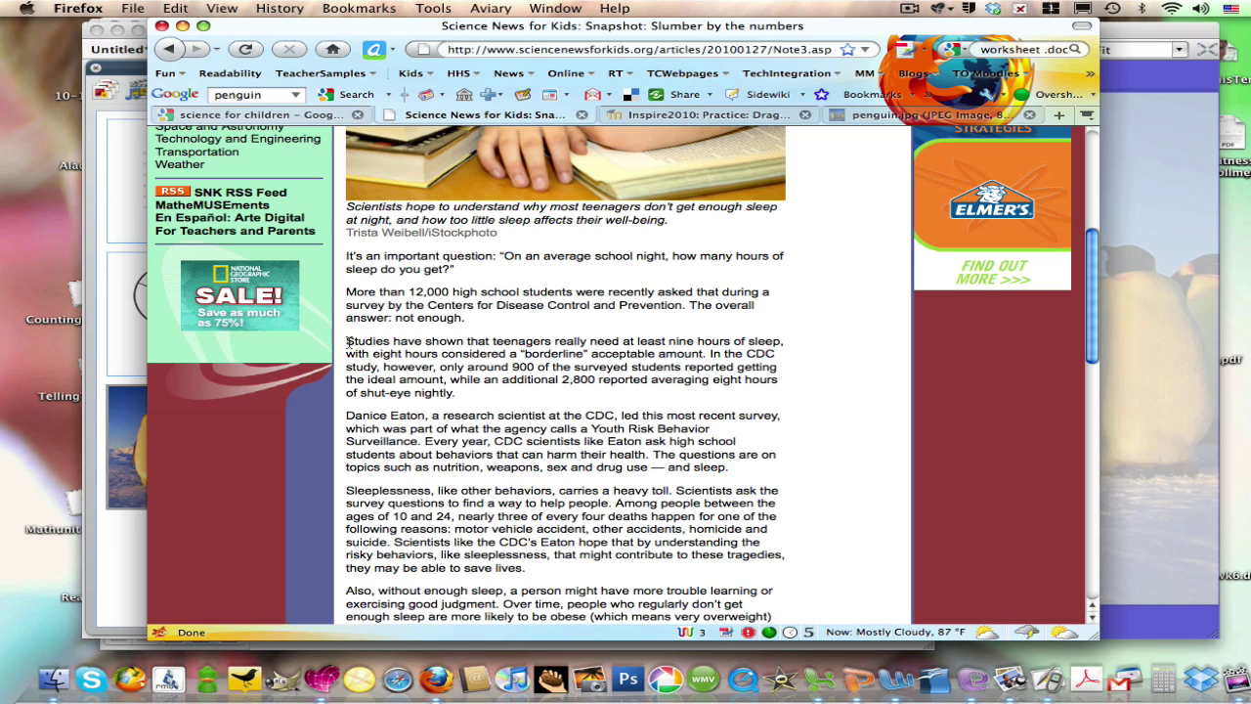
Copy the article's first three paragraphs from Firefox onto the faded penguin photo on the third flipchart page
{"action": "left_click_drag", "start_coordinate": [344, 257], "coordinate": [504, 401]}
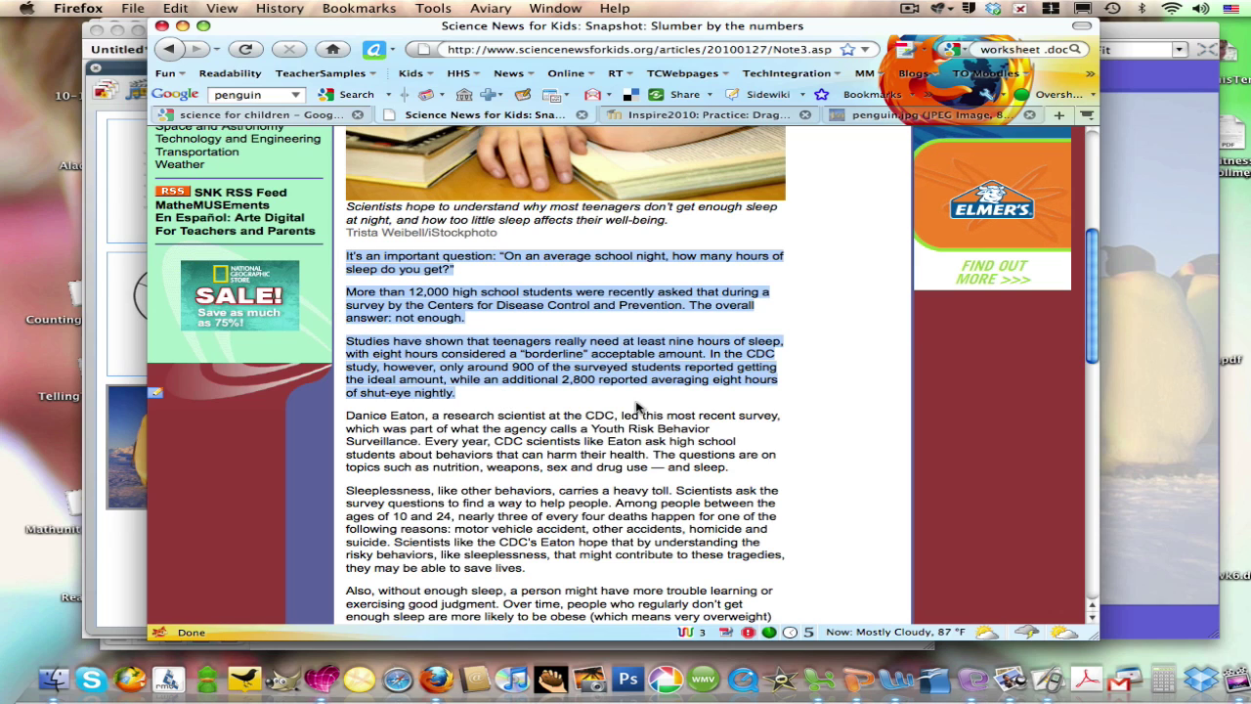
{"action": "left_click_drag", "start_coordinate": [767, 28], "coordinate": [526, 25]}
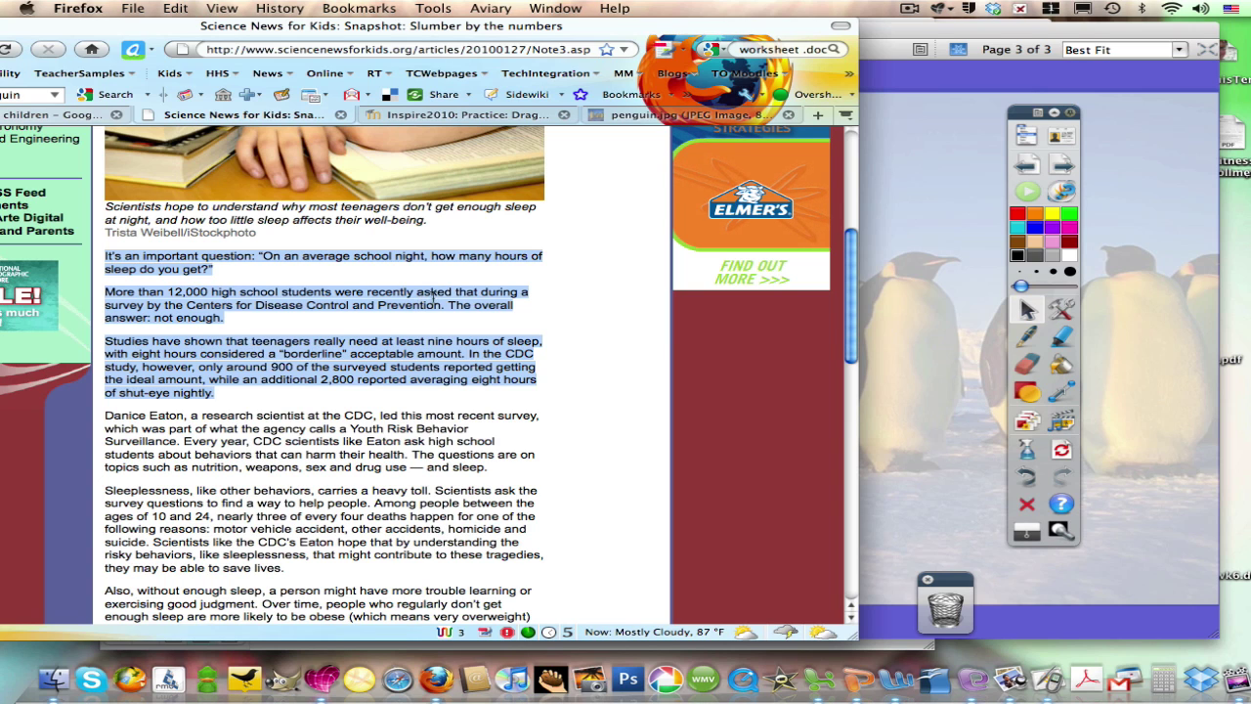
{"action": "left_click_drag", "start_coordinate": [420, 299], "coordinate": [613, 317]}
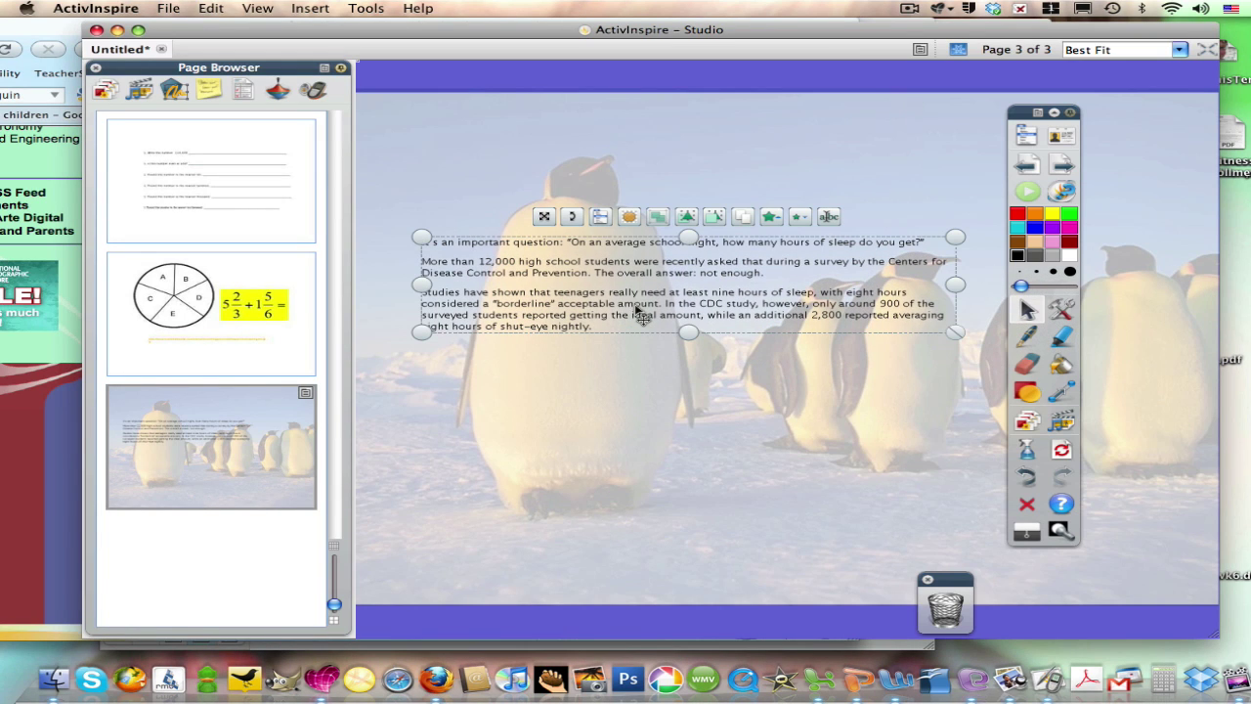
Increase the size of the article text on the third flipchart page by three increments
{"action": "left_click", "coordinate": [771, 216]}
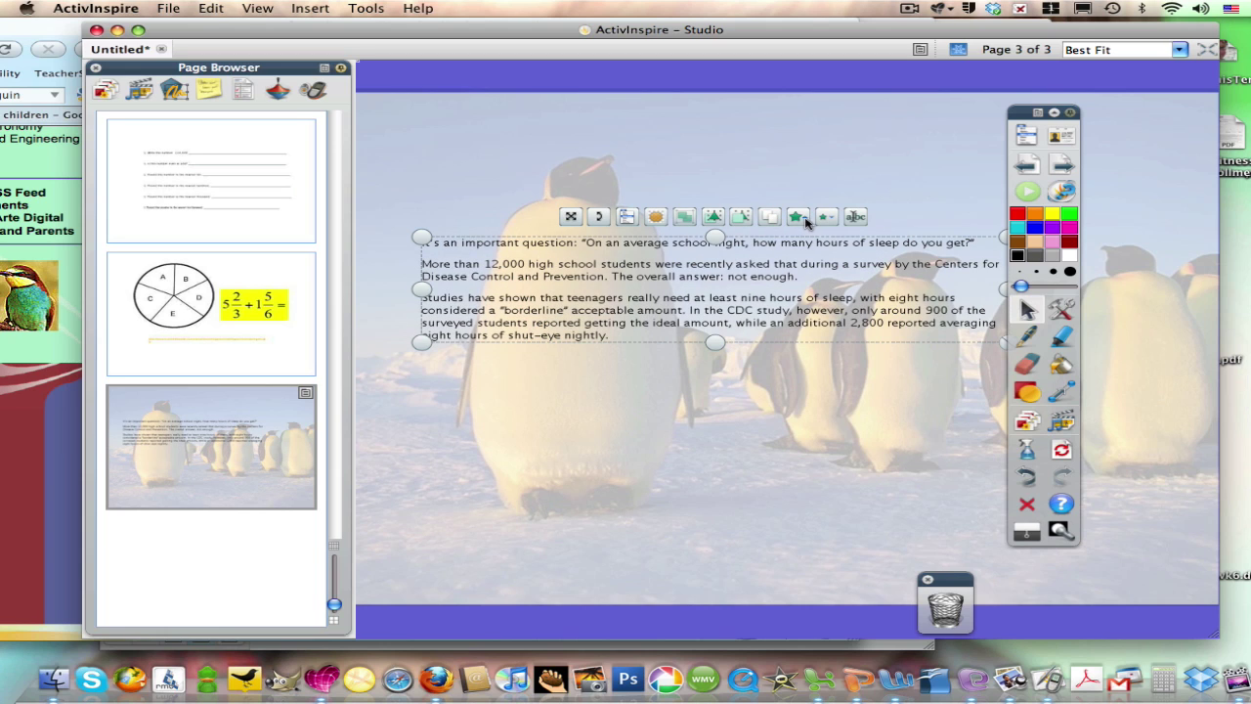
{"action": "left_click", "coordinate": [802, 218]}
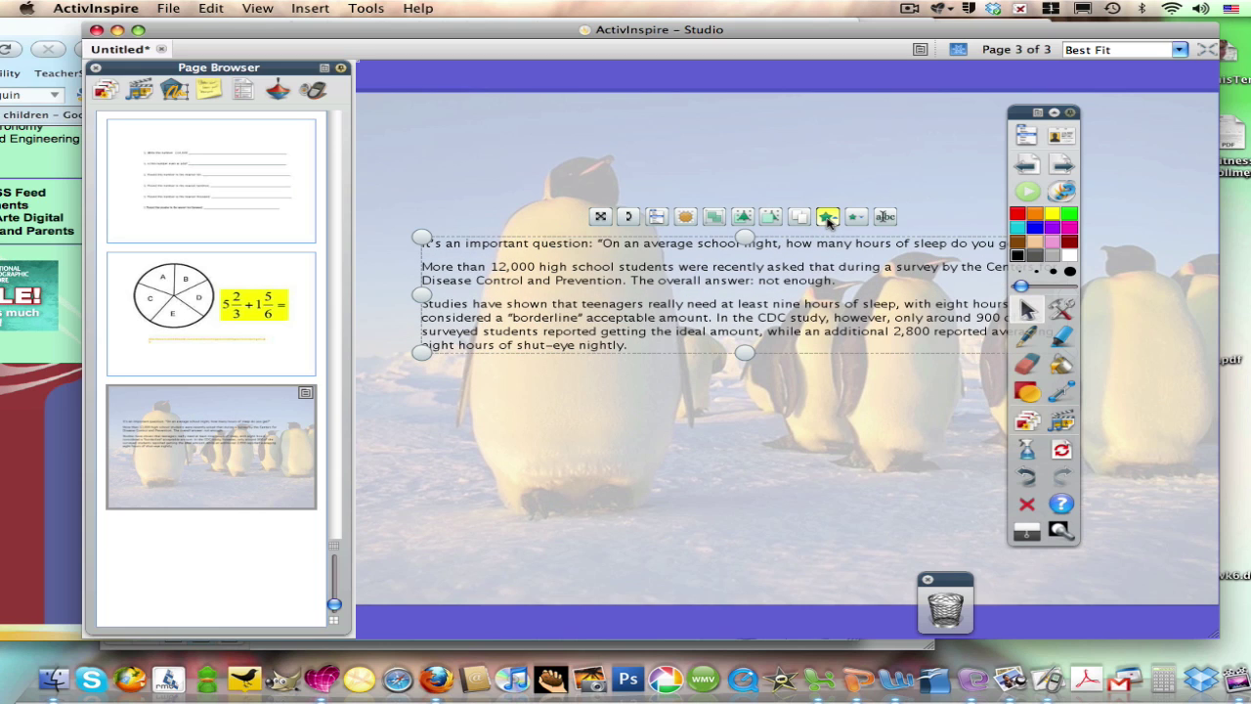
{"action": "left_click", "coordinate": [826, 217]}
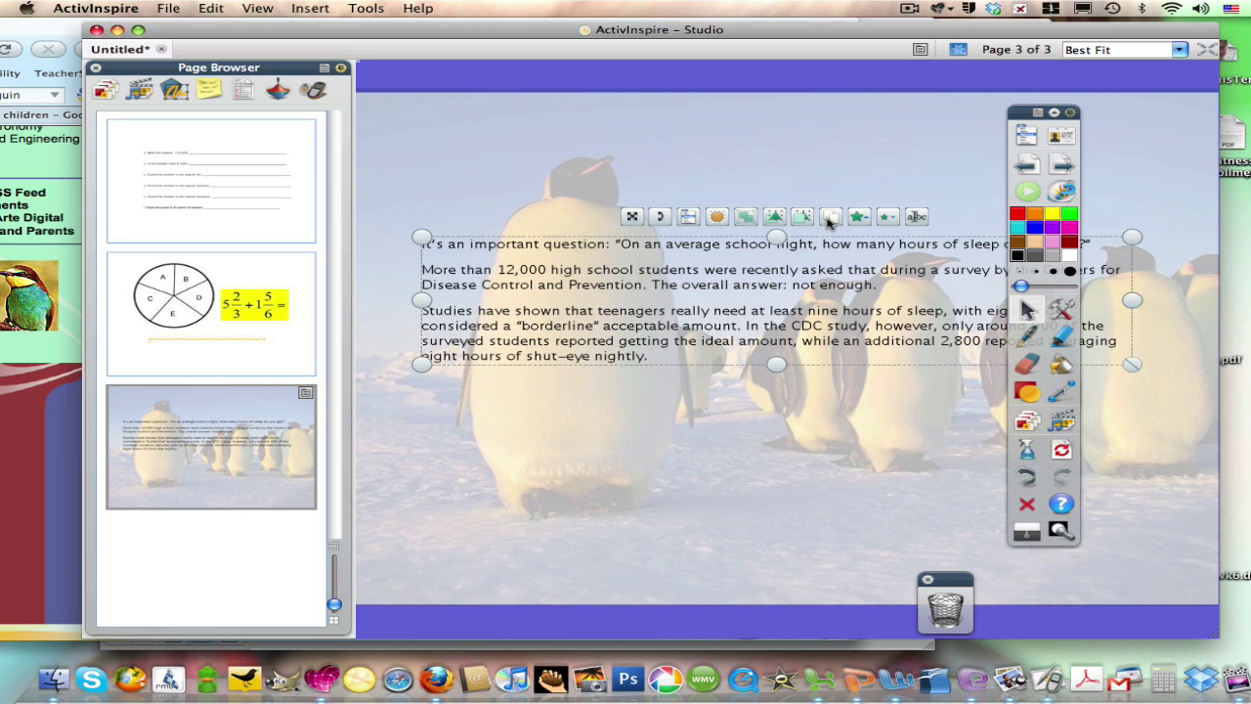
Move the Firefox window aside and switch to the genetics.ppt presentation in PowerPoint
{"action": "left_click", "coordinate": [22, 383]}
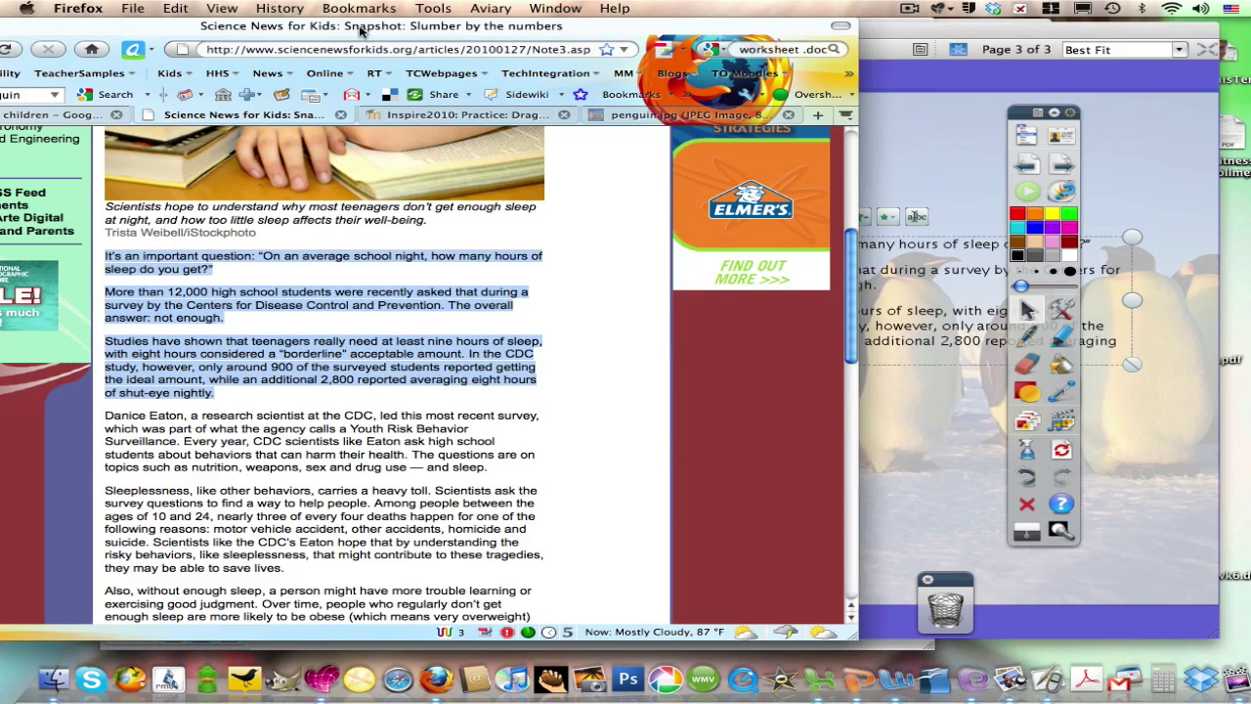
{"action": "left_click_drag", "start_coordinate": [360, 30], "coordinate": [519, 7]}
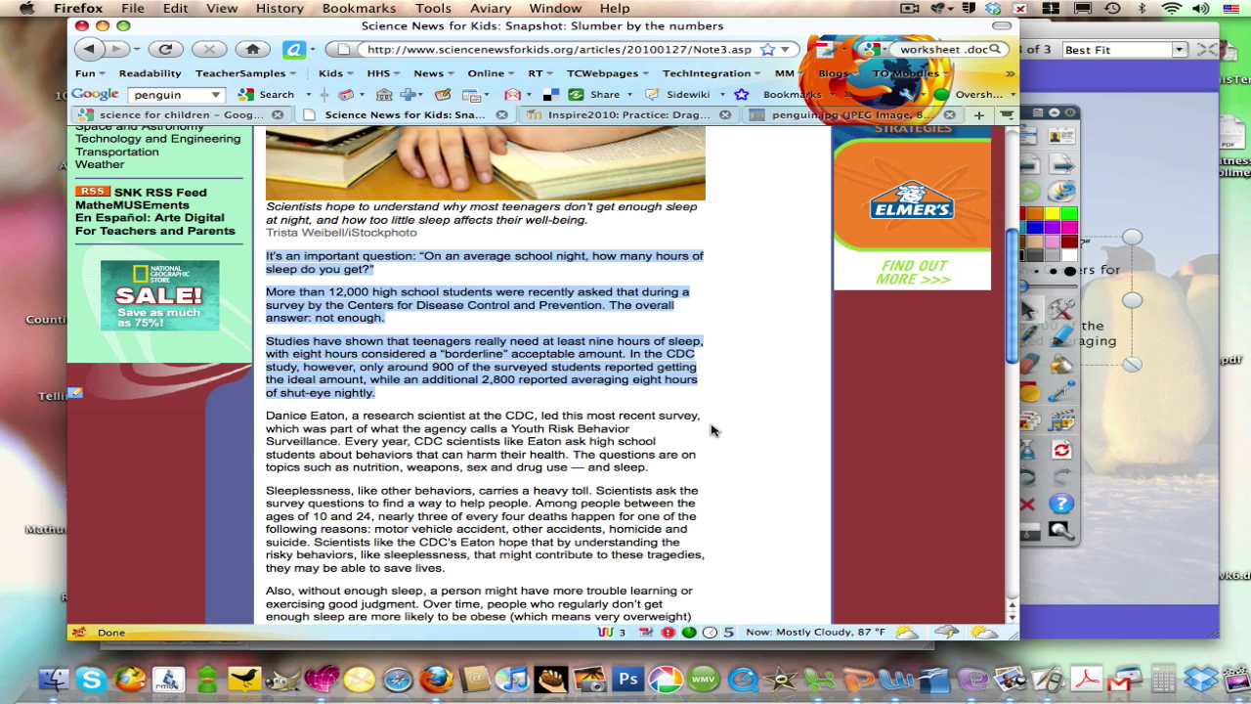
{"action": "left_click", "coordinate": [859, 684]}
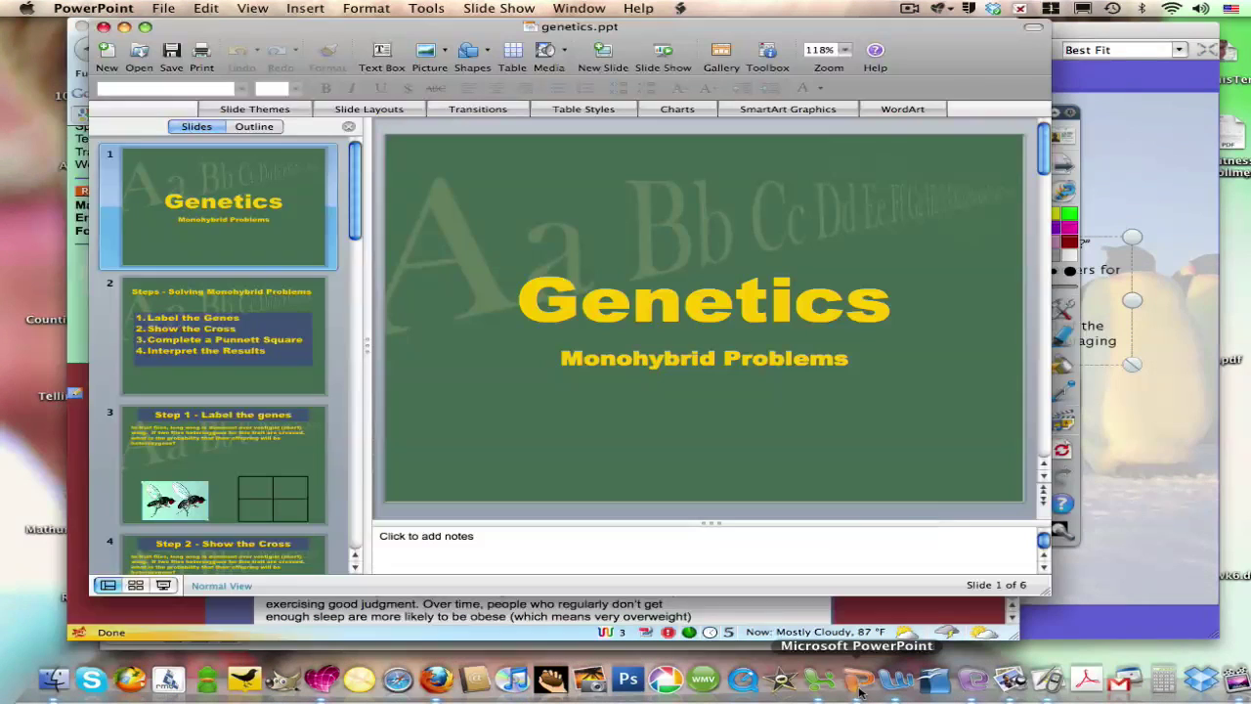
Switch to ActivInspire, add a blank fourth page and shift the window to uncover the PowerPoint slide thumbnails behind it
{"action": "left_click", "coordinate": [1124, 478]}
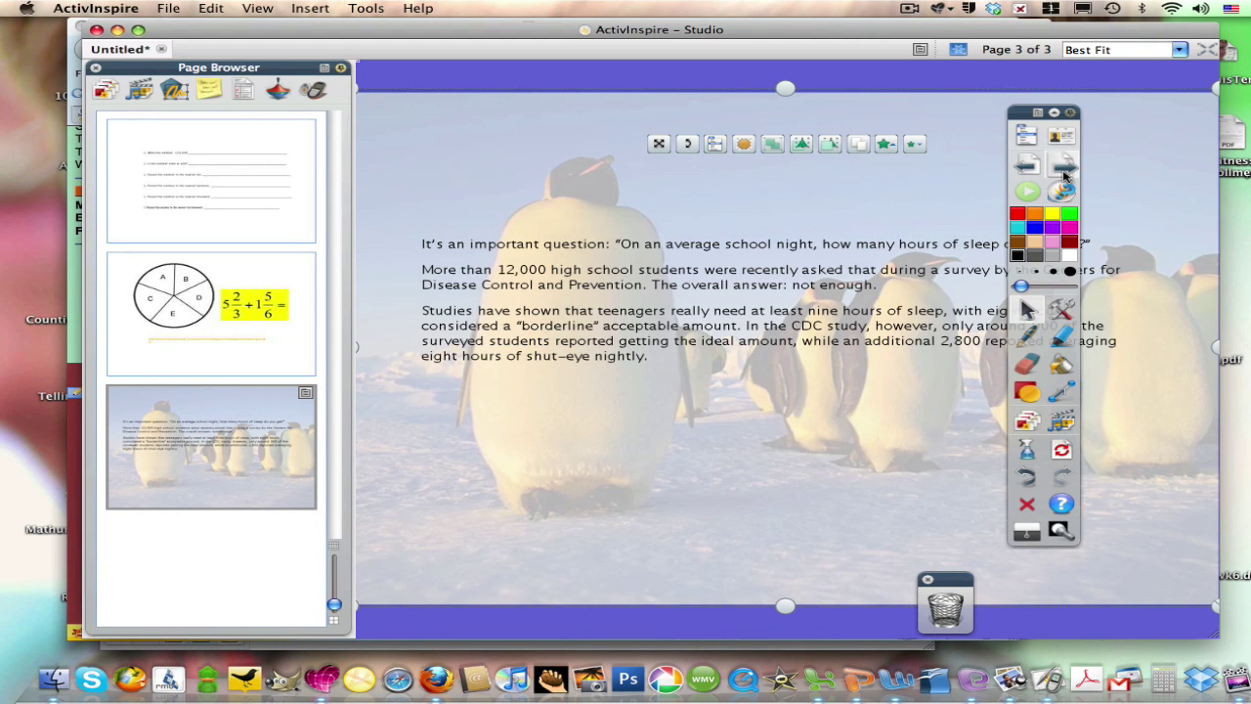
{"action": "left_click", "coordinate": [1063, 166]}
{"action": "left_click_drag", "start_coordinate": [901, 36], "coordinate": [958, 38]}
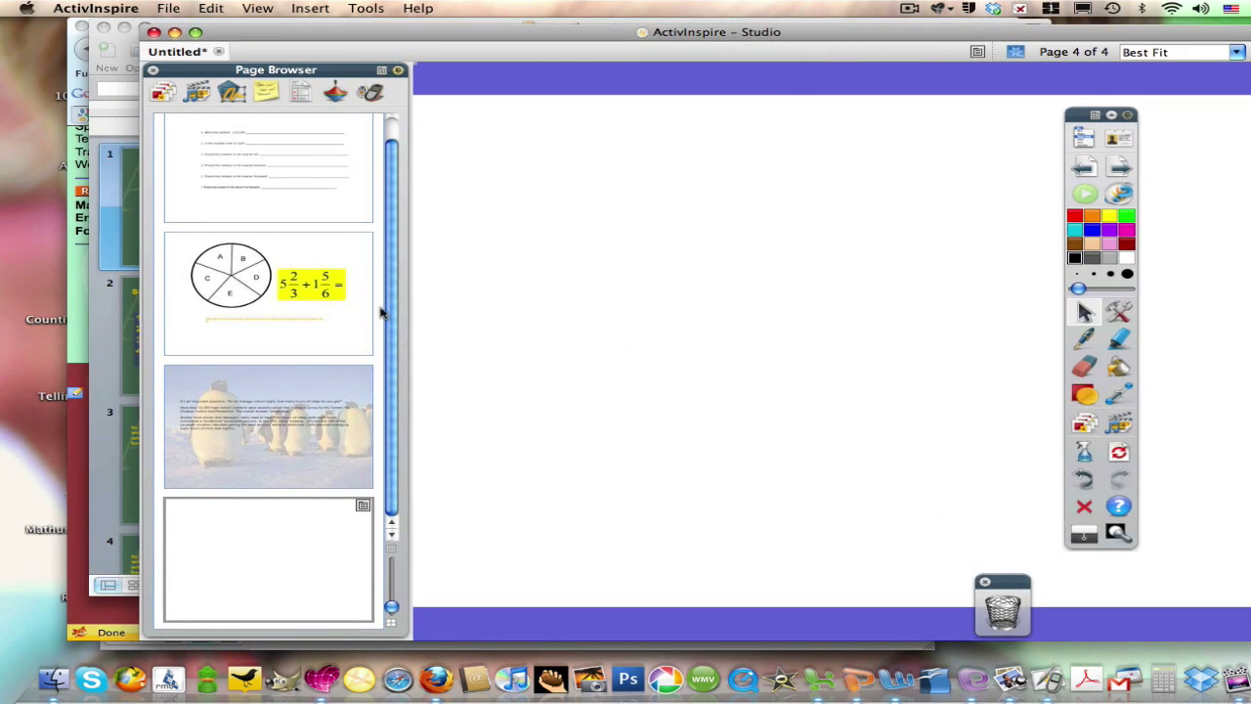
Switch to PowerPoint and copy the fruit fly picture and the question text from slide 3 of genetics.ppt onto the fourth flipchart page
{"action": "left_click", "coordinate": [135, 359]}
{"action": "left_click", "coordinate": [258, 512]}
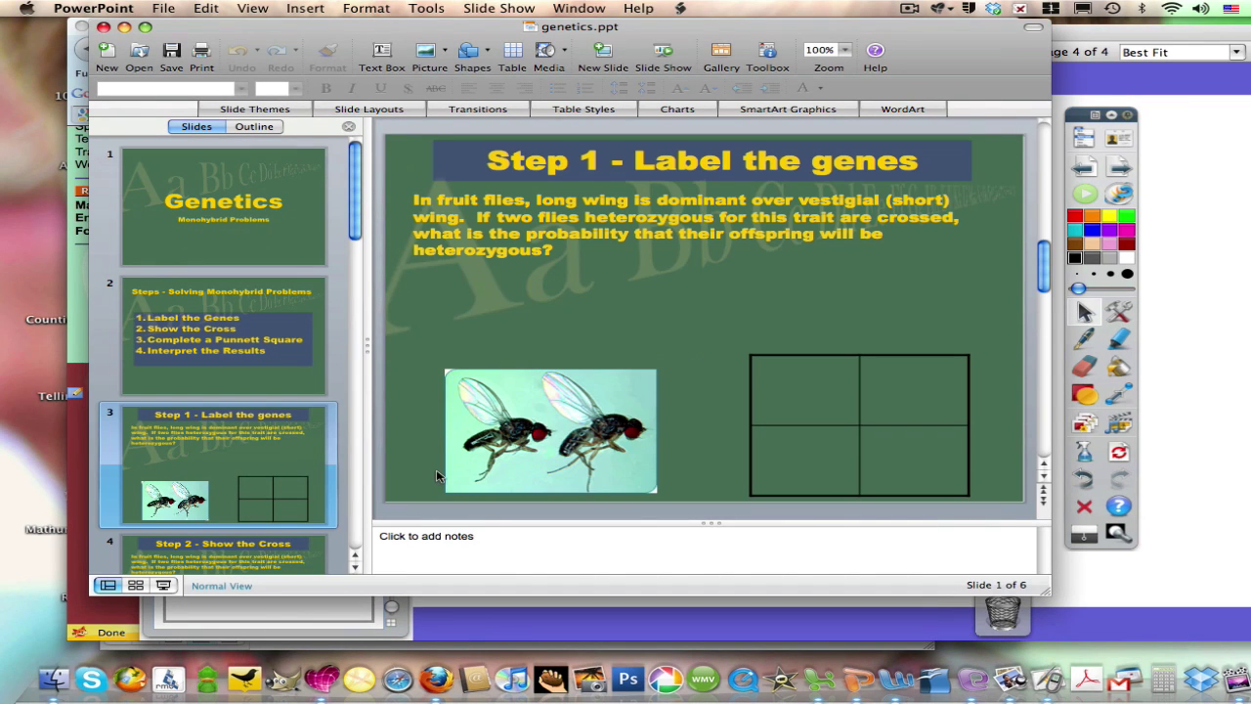
{"action": "left_click", "coordinate": [626, 408]}
{"action": "left_click_drag", "start_coordinate": [1202, 194], "coordinate": [1200, 190]}
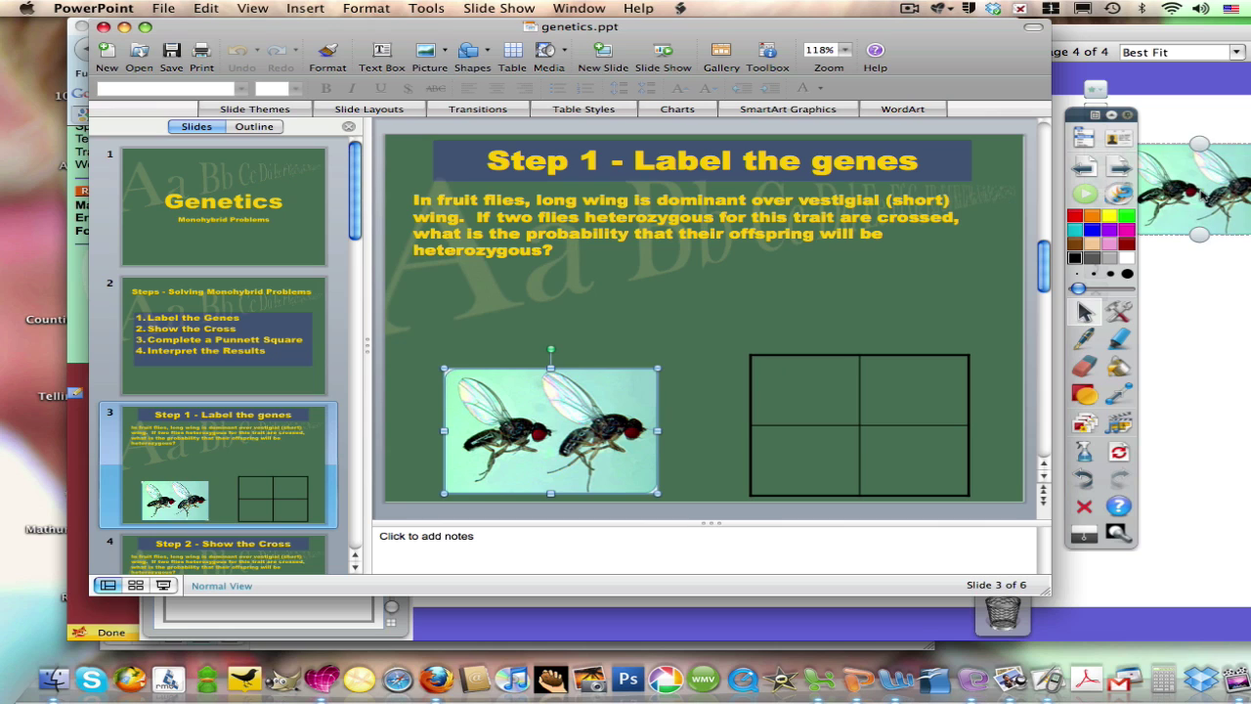
{"action": "left_click", "coordinate": [785, 217]}
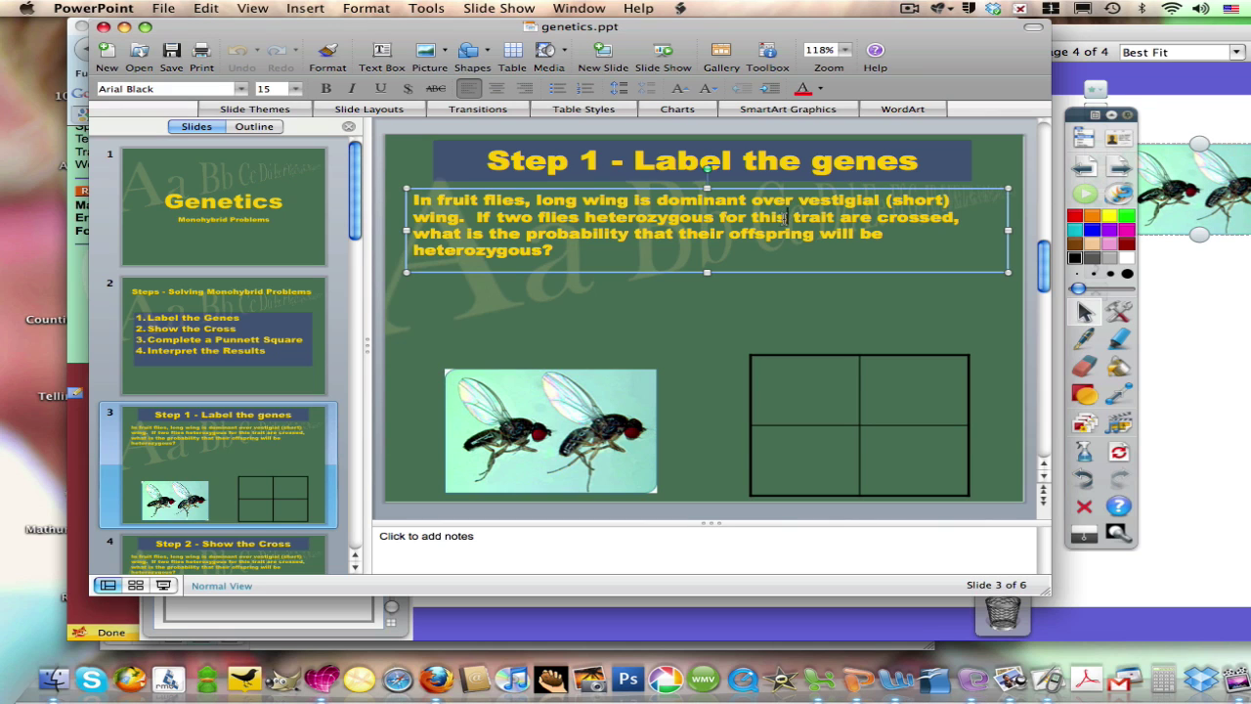
{"action": "left_click_drag", "start_coordinate": [753, 187], "coordinate": [780, 272]}
Bring the fruit fly picture to the middle of the fourth flipchart page in ActivInspire and enlarge it to about twice its size
{"action": "left_click_drag", "start_coordinate": [1202, 200], "coordinate": [752, 398]}
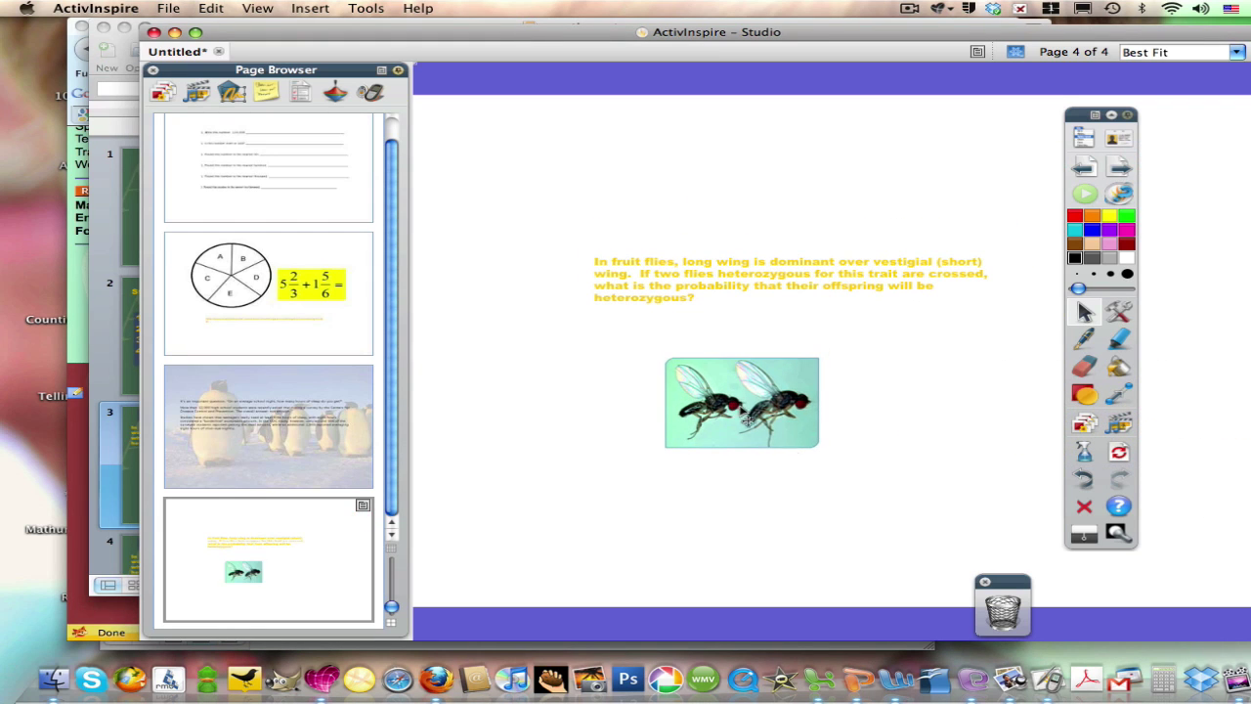
{"action": "left_click", "coordinate": [811, 440]}
{"action": "left_click_drag", "start_coordinate": [824, 444], "coordinate": [973, 538]}
Move the fruit fly question text higher above the picture and enlarge it to about one and a half times its size
{"action": "left_click", "coordinate": [794, 259]}
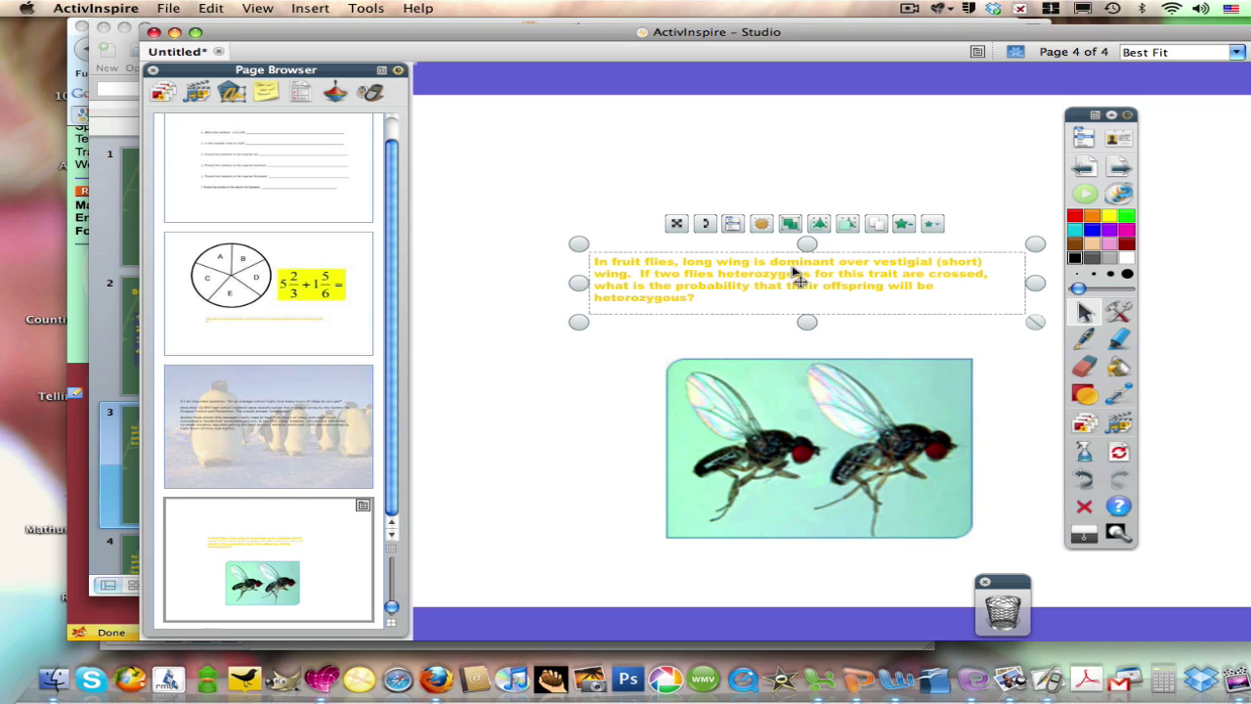
{"action": "left_click_drag", "start_coordinate": [801, 274], "coordinate": [753, 210]}
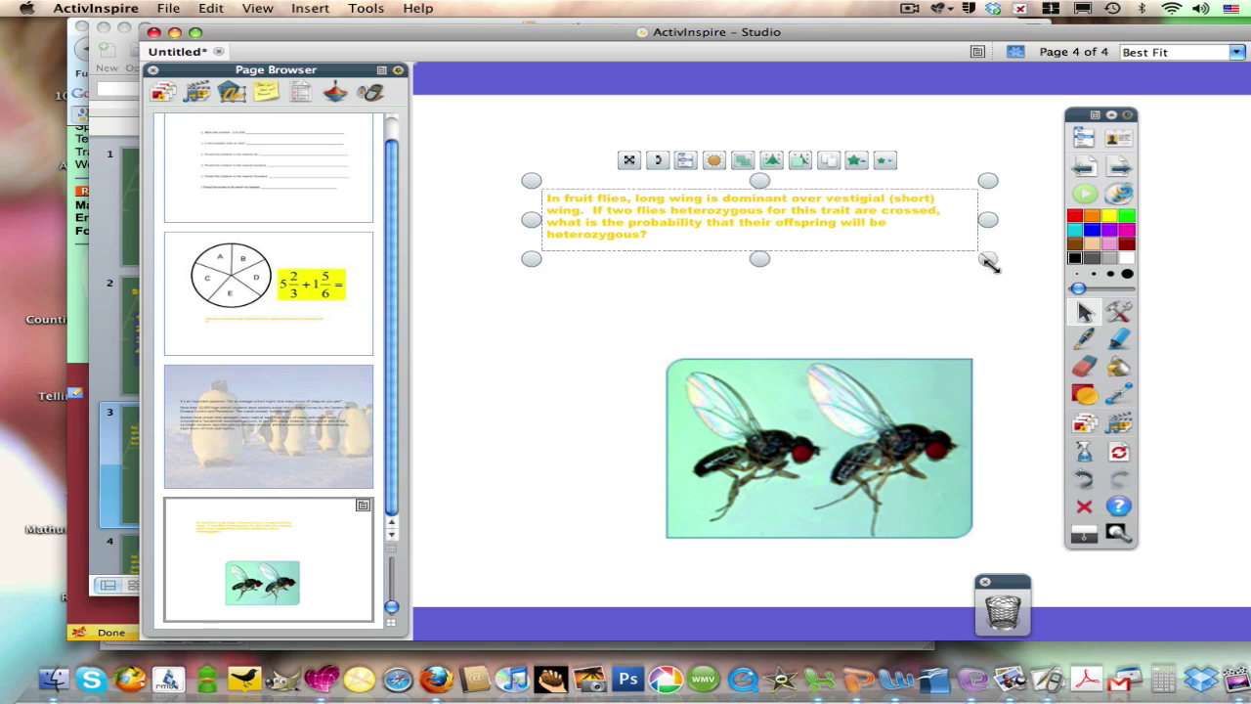
{"action": "left_click_drag", "start_coordinate": [989, 257], "coordinate": [1210, 282]}
{"action": "left_click_drag", "start_coordinate": [821, 223], "coordinate": [764, 217]}
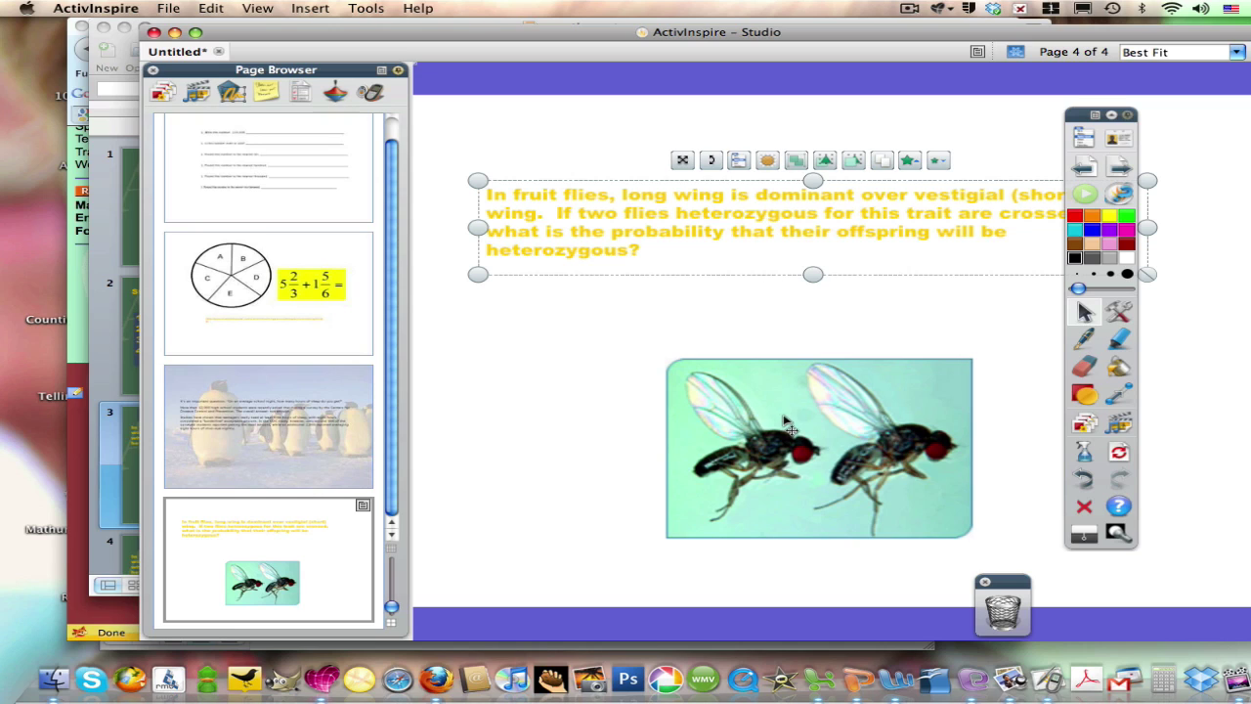
Shift the fruit fly picture up and to the left, reposition the question text above it, and deselect the text
{"action": "left_click_drag", "start_coordinate": [790, 426], "coordinate": [738, 394]}
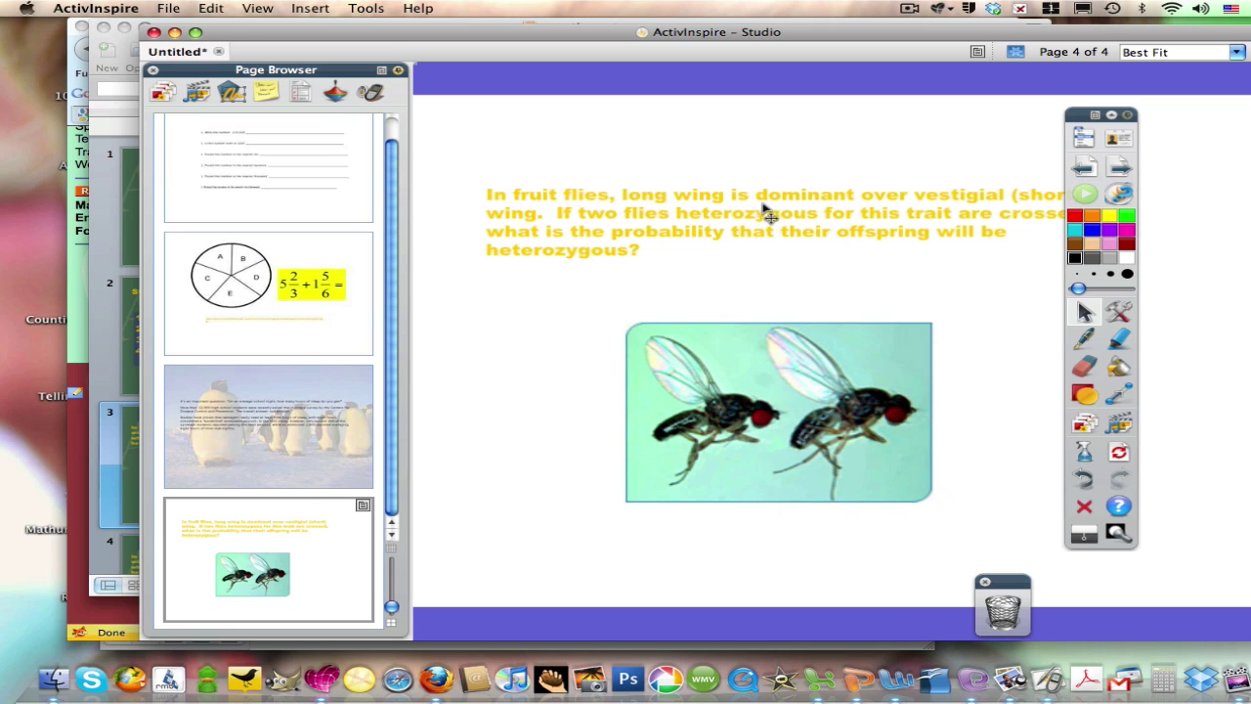
{"action": "left_click_drag", "start_coordinate": [764, 207], "coordinate": [789, 203]}
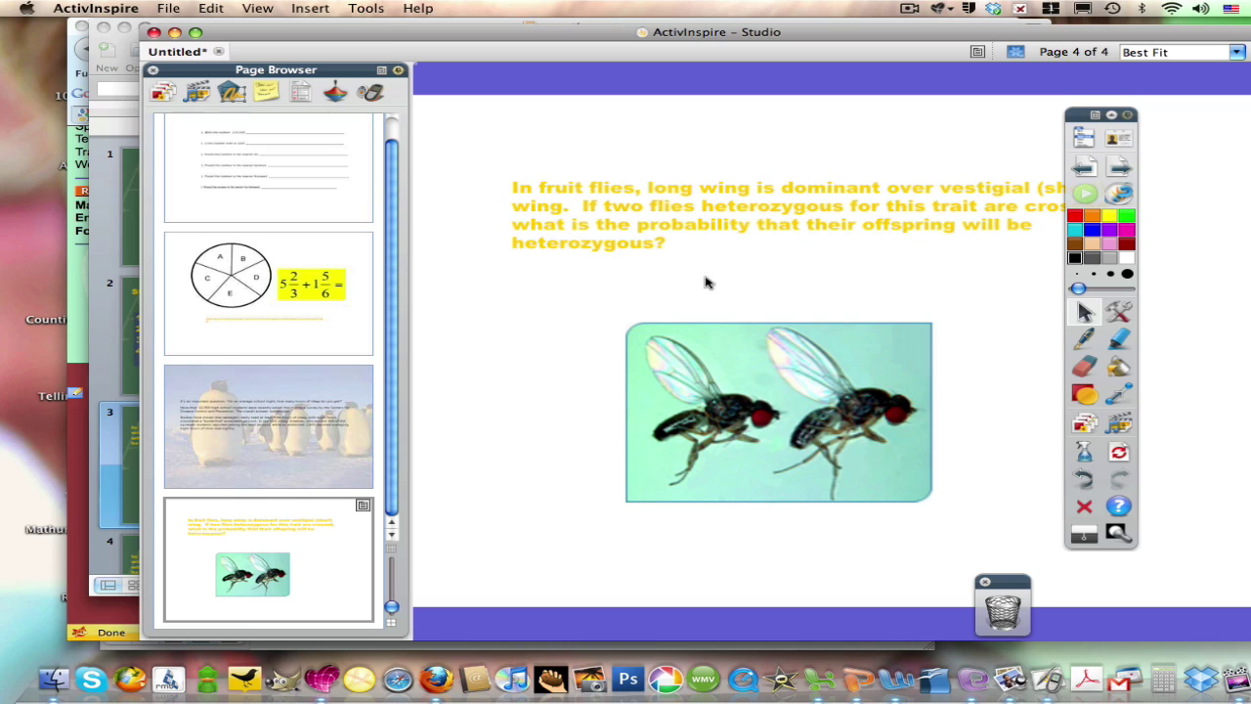
{"action": "left_click", "coordinate": [633, 252]}
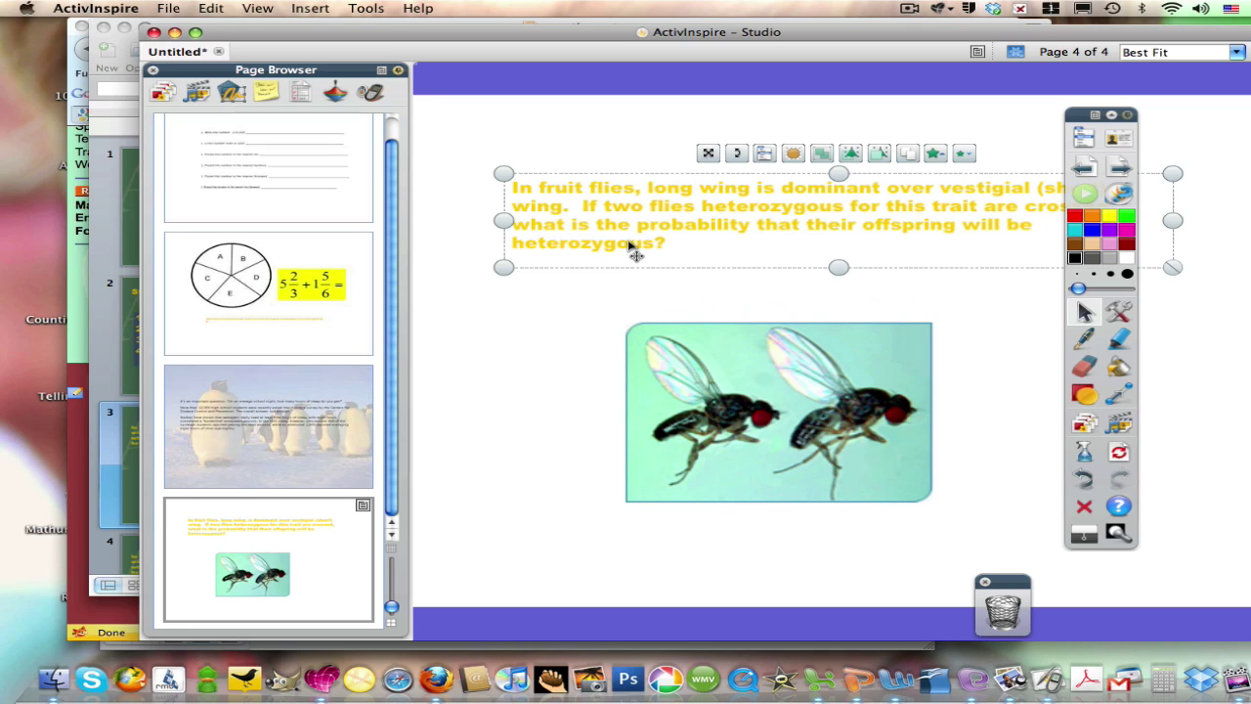
{"action": "left_click_drag", "start_coordinate": [619, 245], "coordinate": [600, 225]}
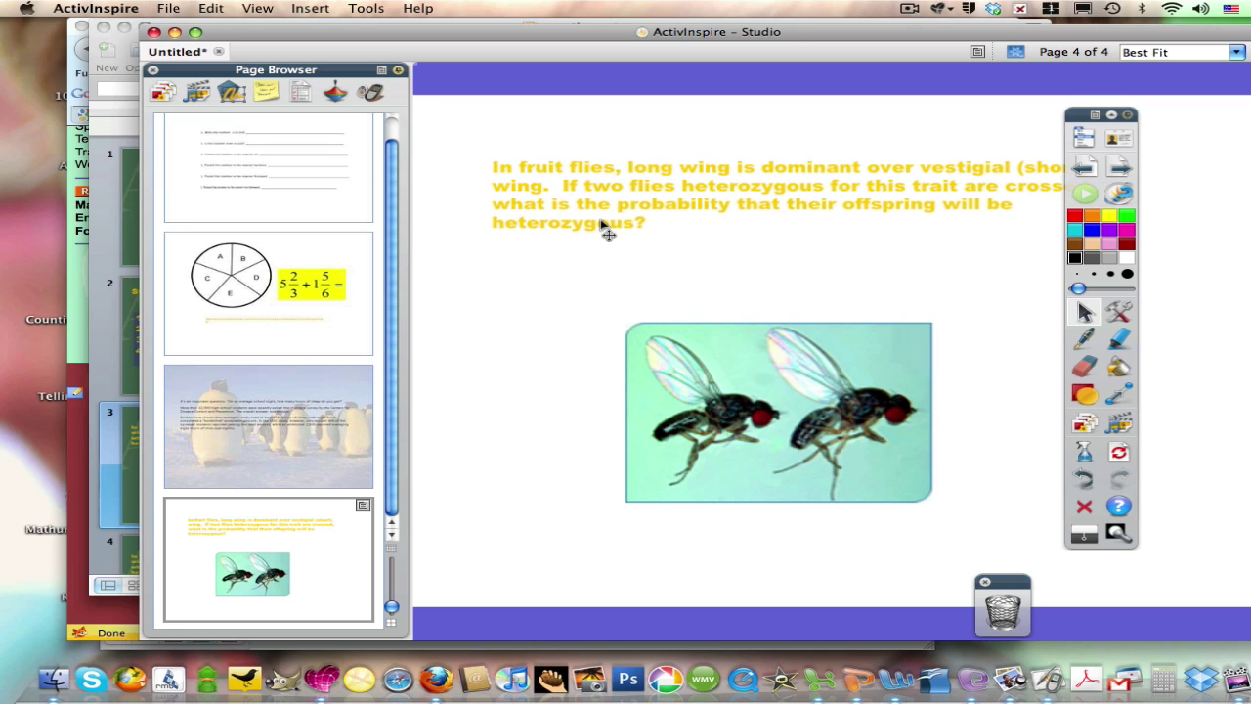
{"action": "left_click", "coordinate": [642, 295]}
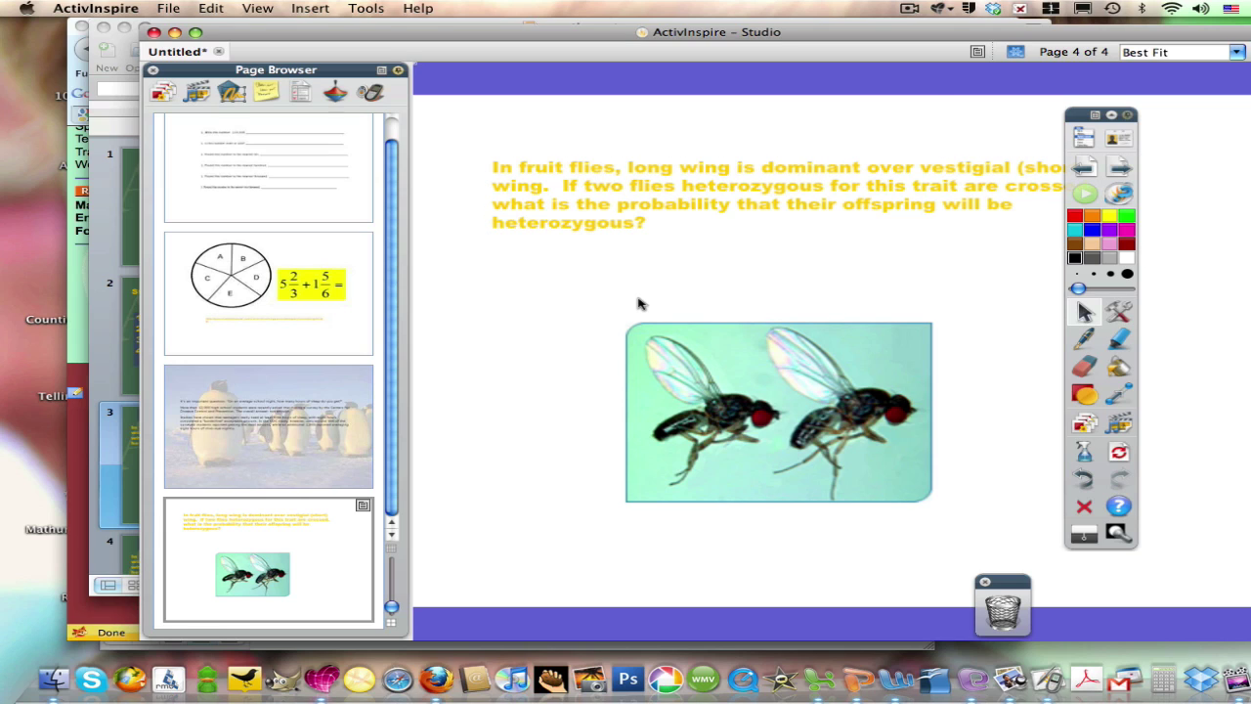